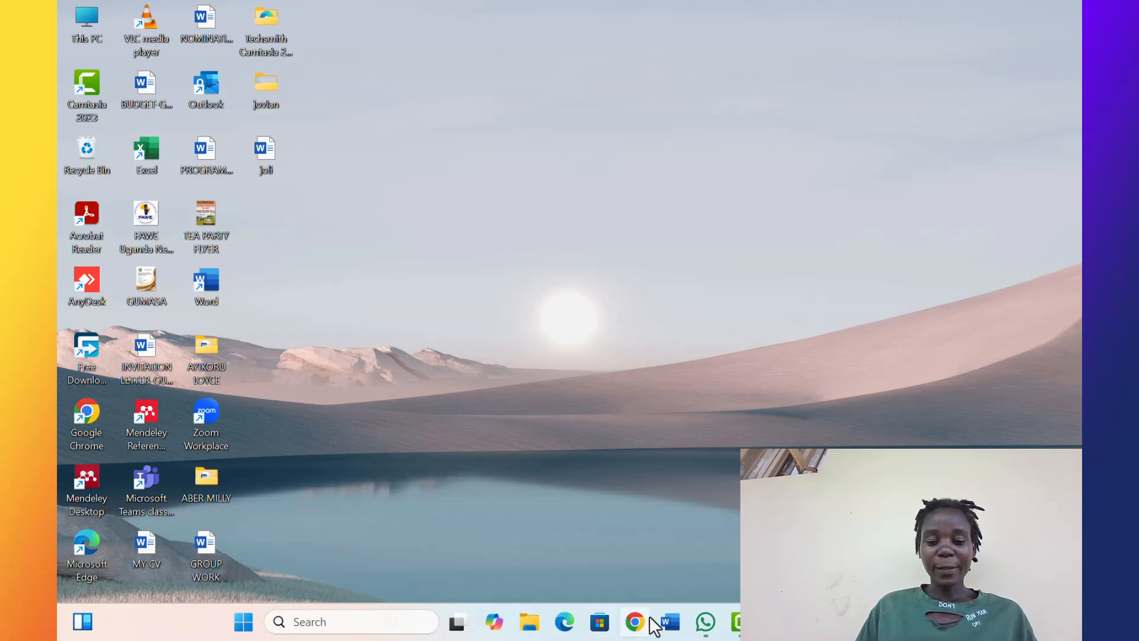
Open Word and load the recent document "joli" stored in Documents.
left_click(671, 622)
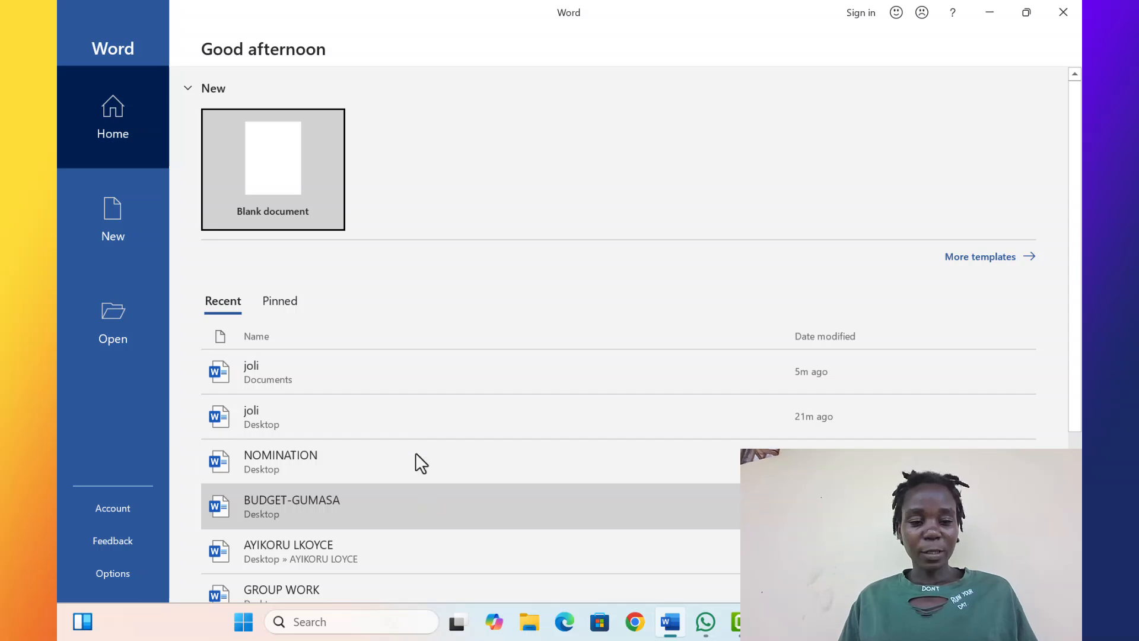
left_click(385, 361)
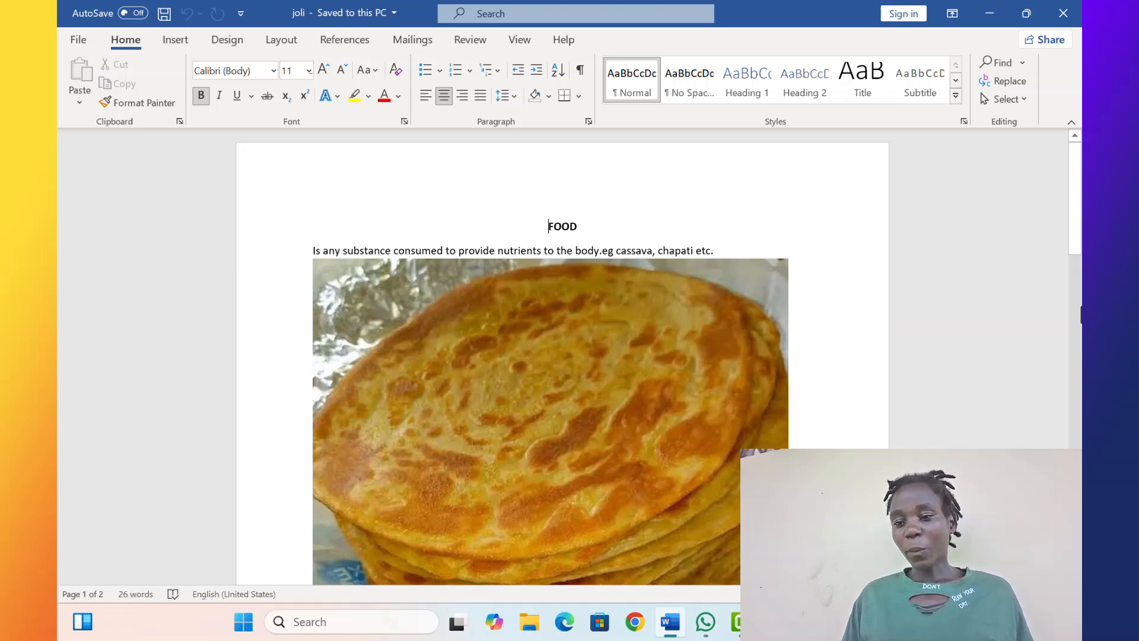
Look through both pages of the document, examining the FOOD and FOOD SOURCE sections and their pictures.
left_click_drag(1077, 273, 1081, 380)
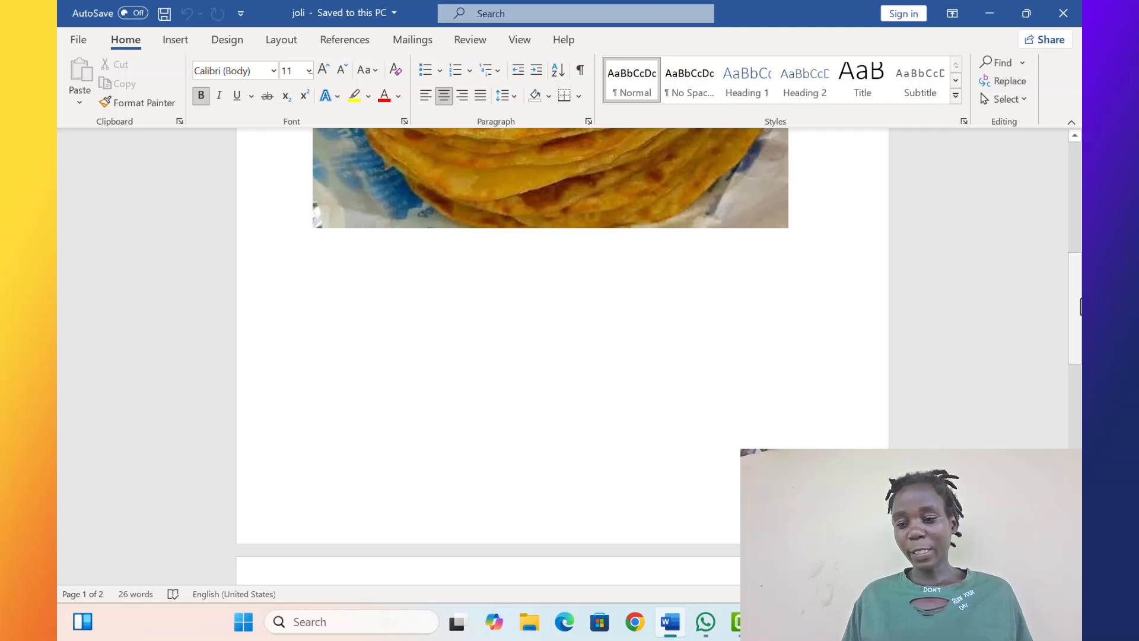
left_click(1080, 408)
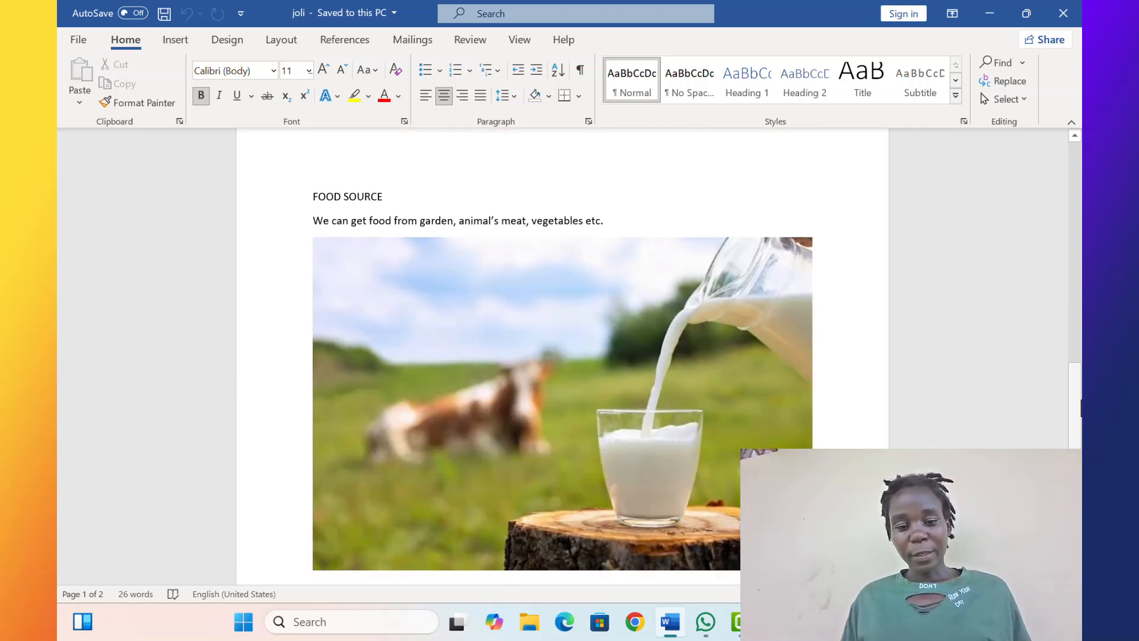
left_click(1070, 220)
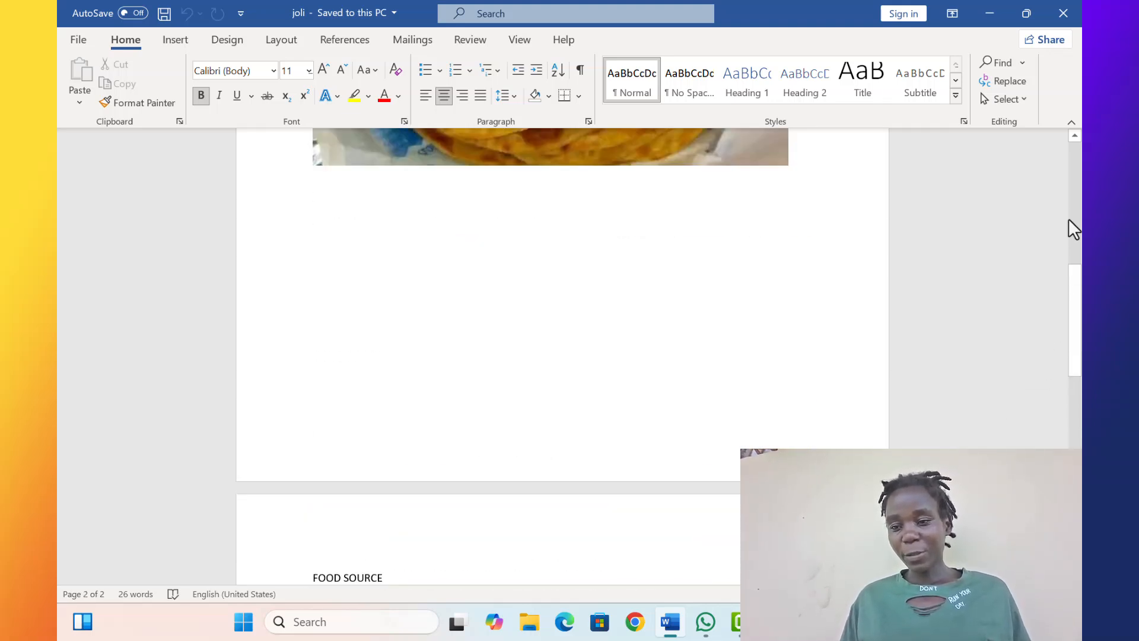
left_click(1070, 220)
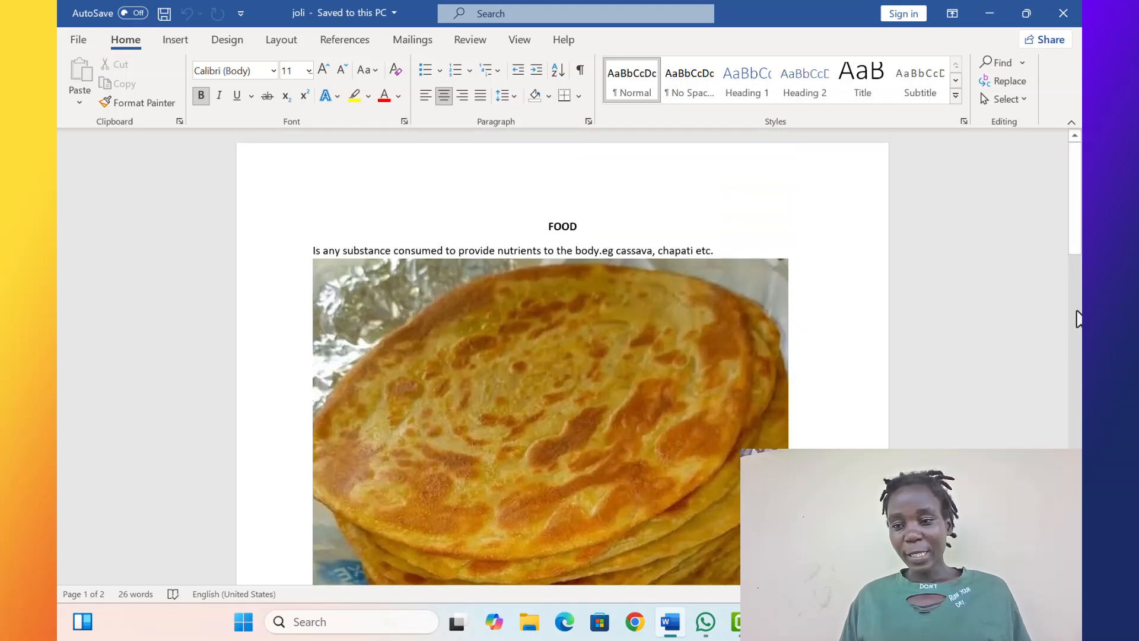
left_click(1078, 424)
left_click(1076, 459)
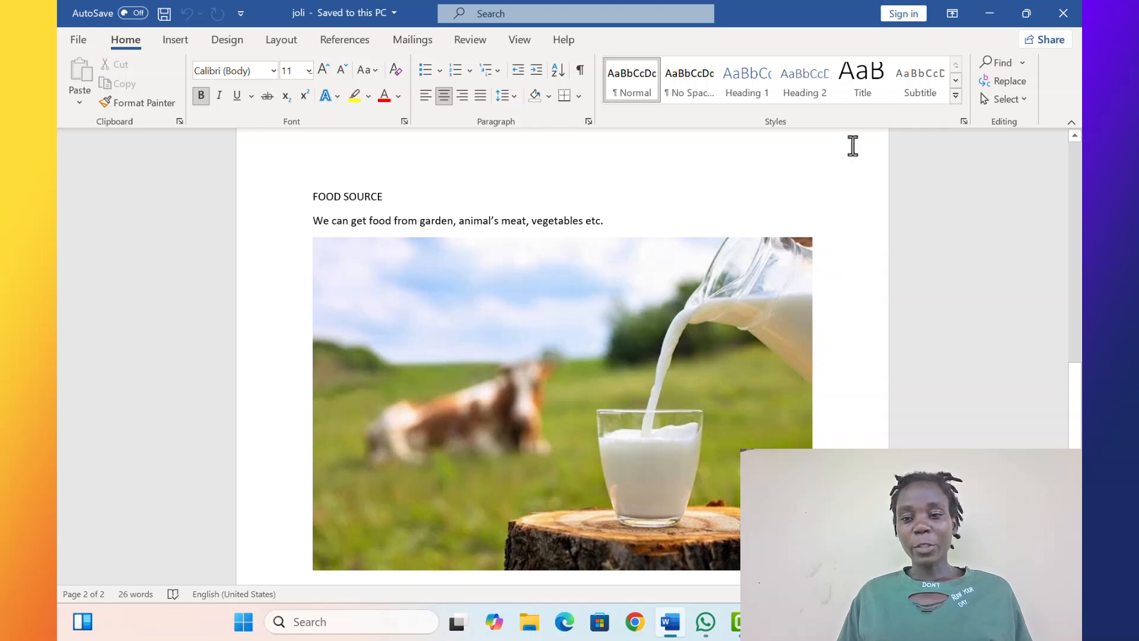
left_click(1078, 183)
left_click(1079, 183)
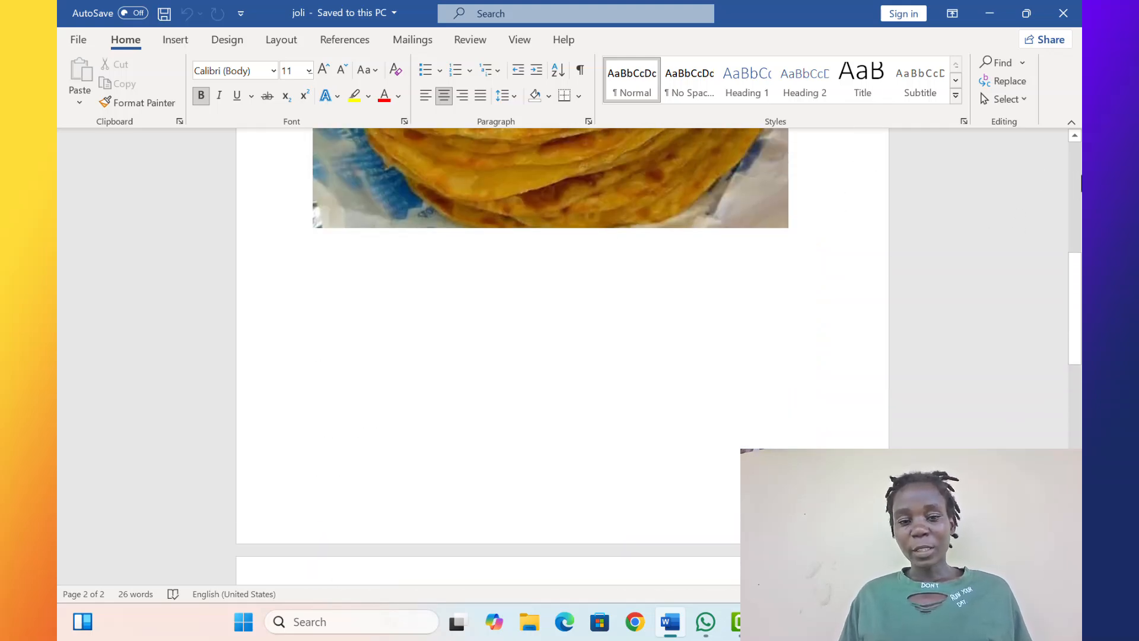
left_click(1079, 183)
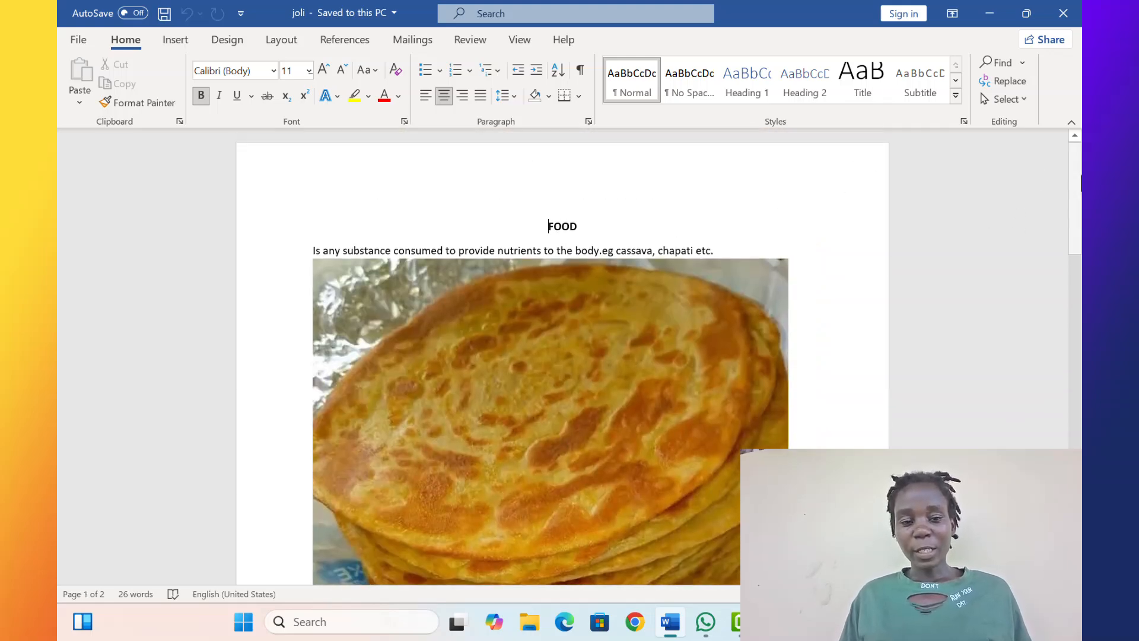
Start a caption for the chapati picture on page 1 with the text "Figure 1 chapati".
left_click(660, 383)
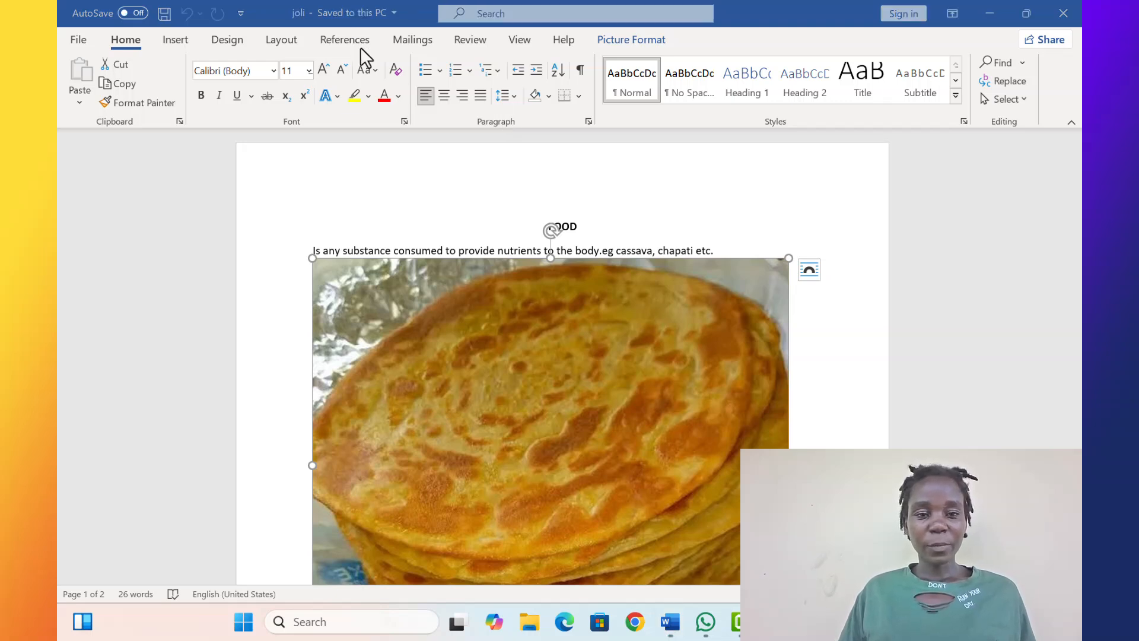
left_click(440, 325)
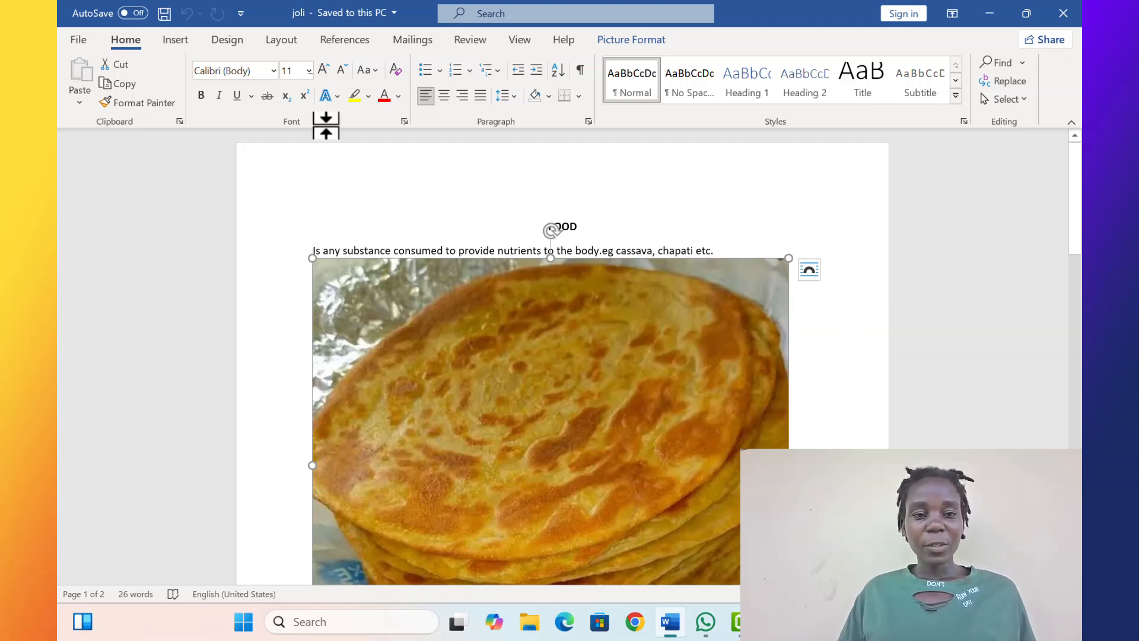
left_click(355, 45)
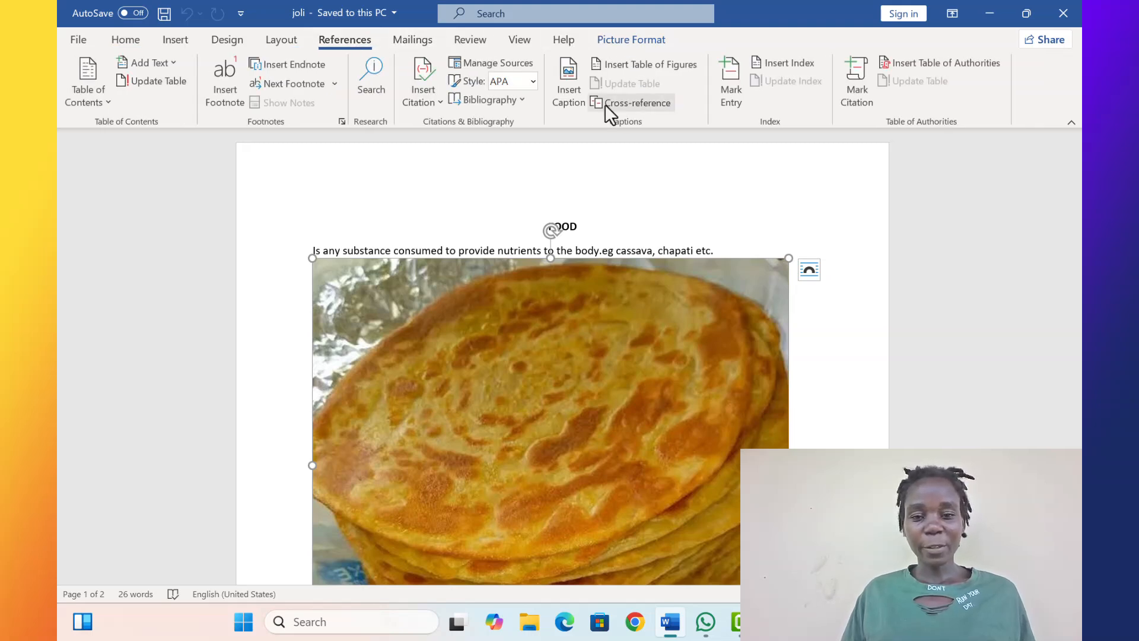
left_click(566, 109)
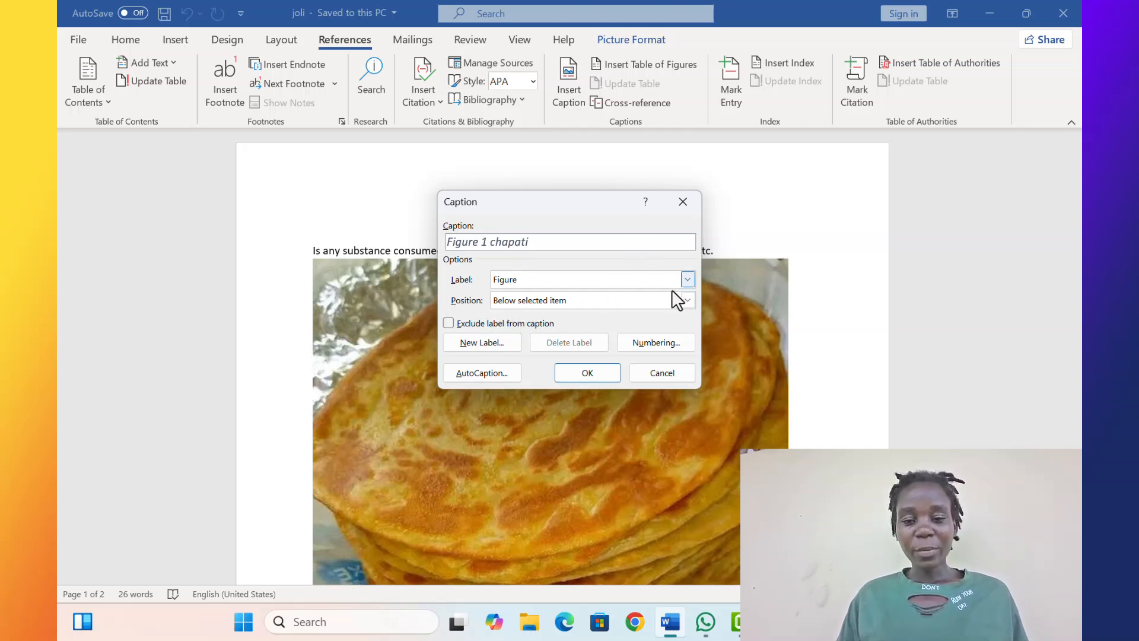
Keep the label Figure, the position Below selected item and the numbering format 1, 2, 3, …, and insert the caption.
left_click(688, 300)
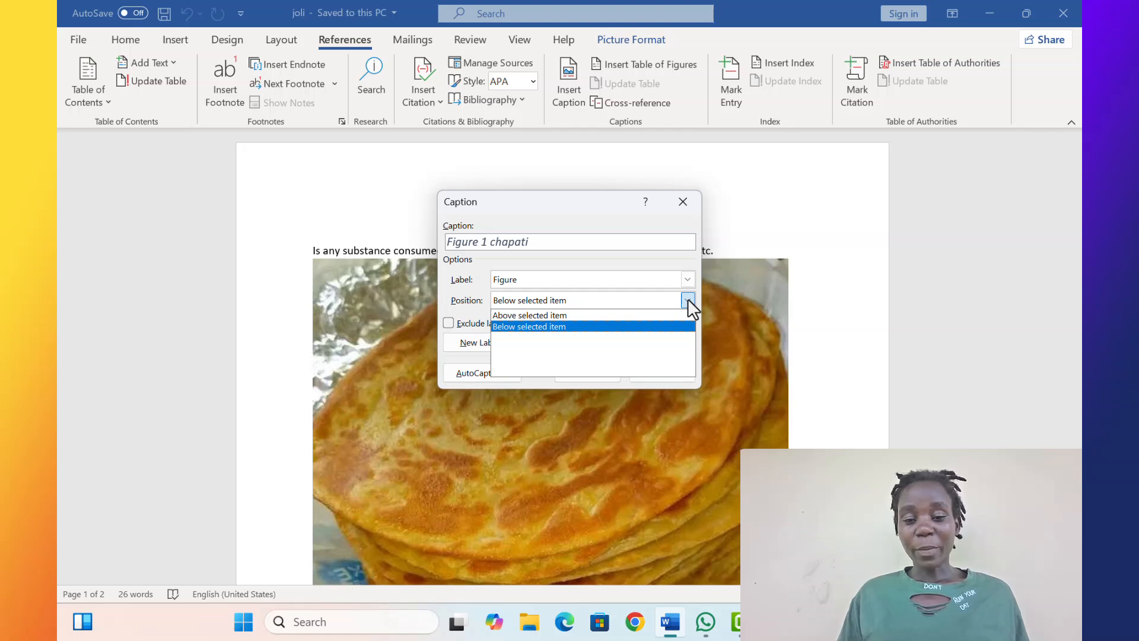
left_click(617, 294)
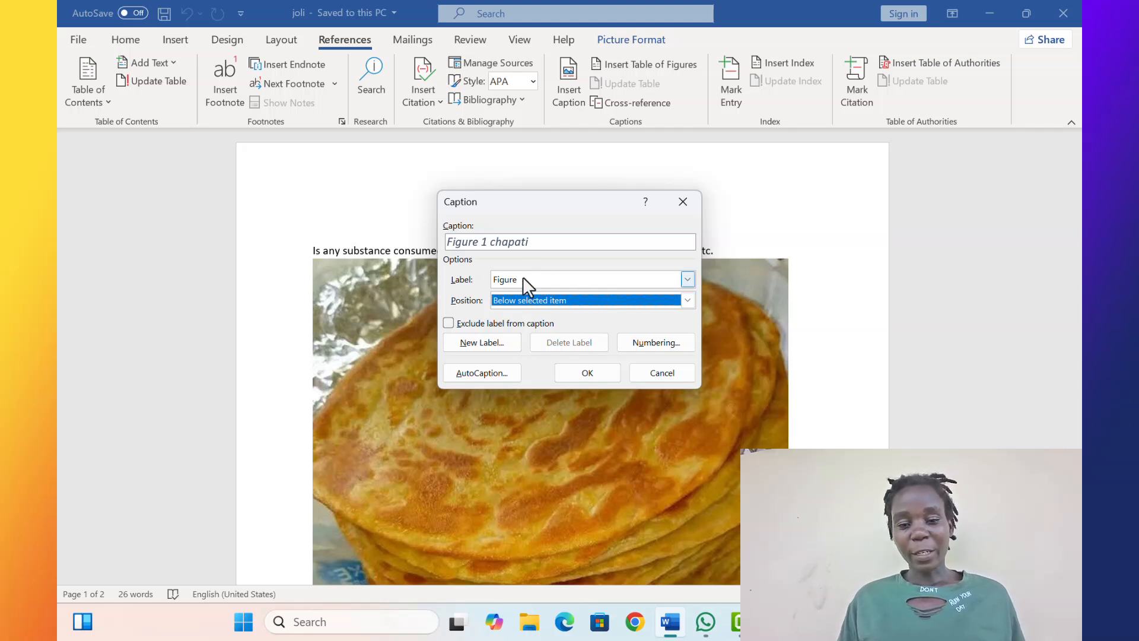
left_click(686, 276)
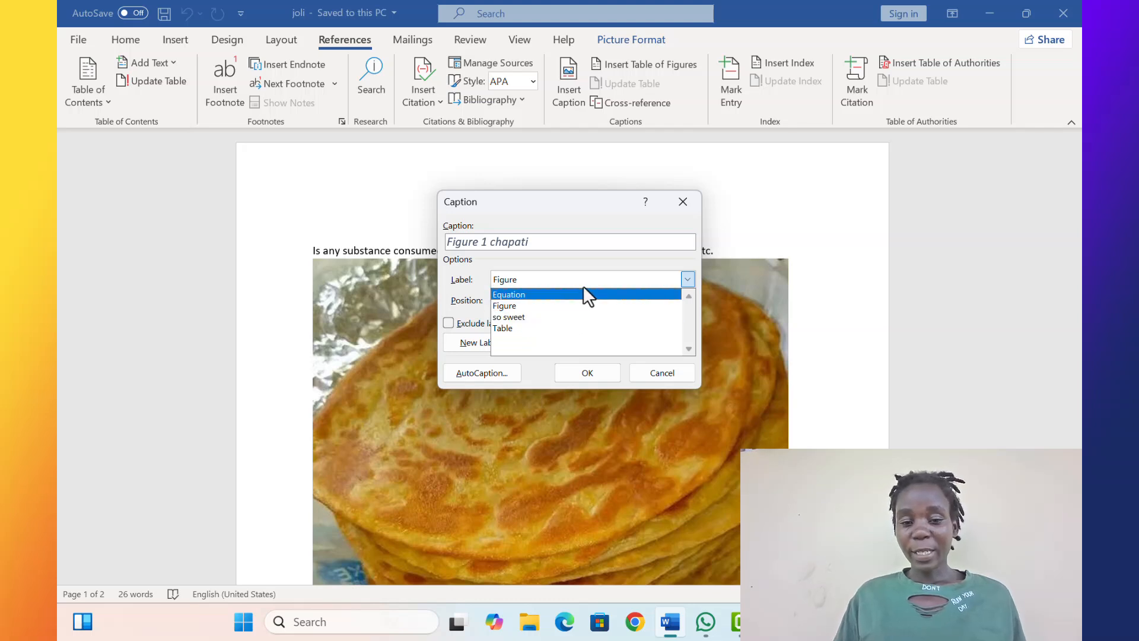
left_click(621, 276)
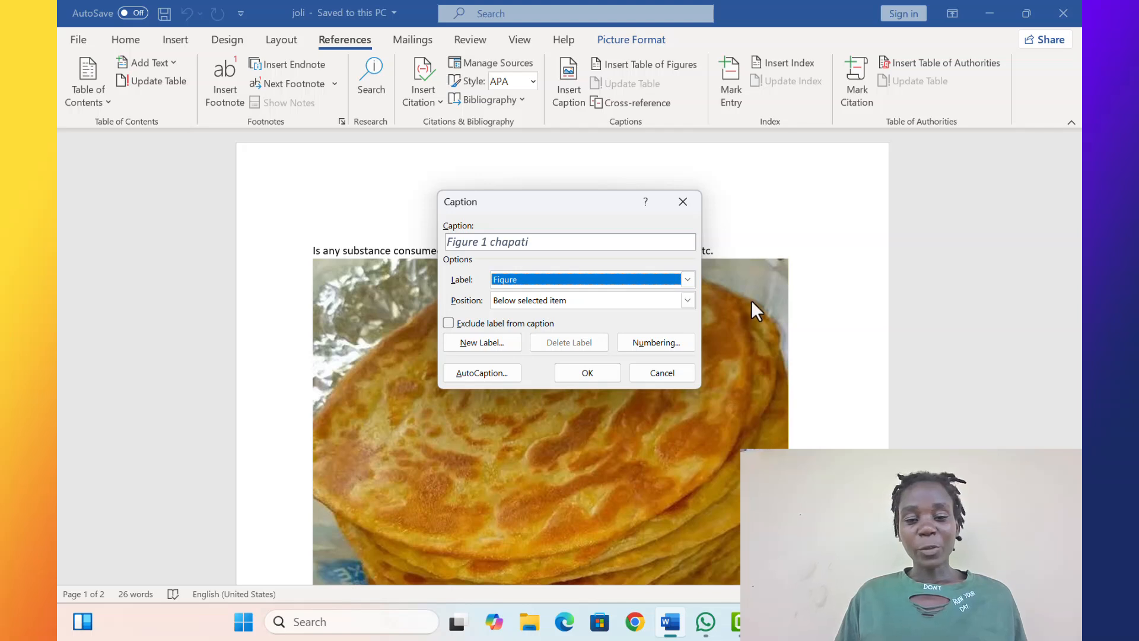
left_click(660, 342)
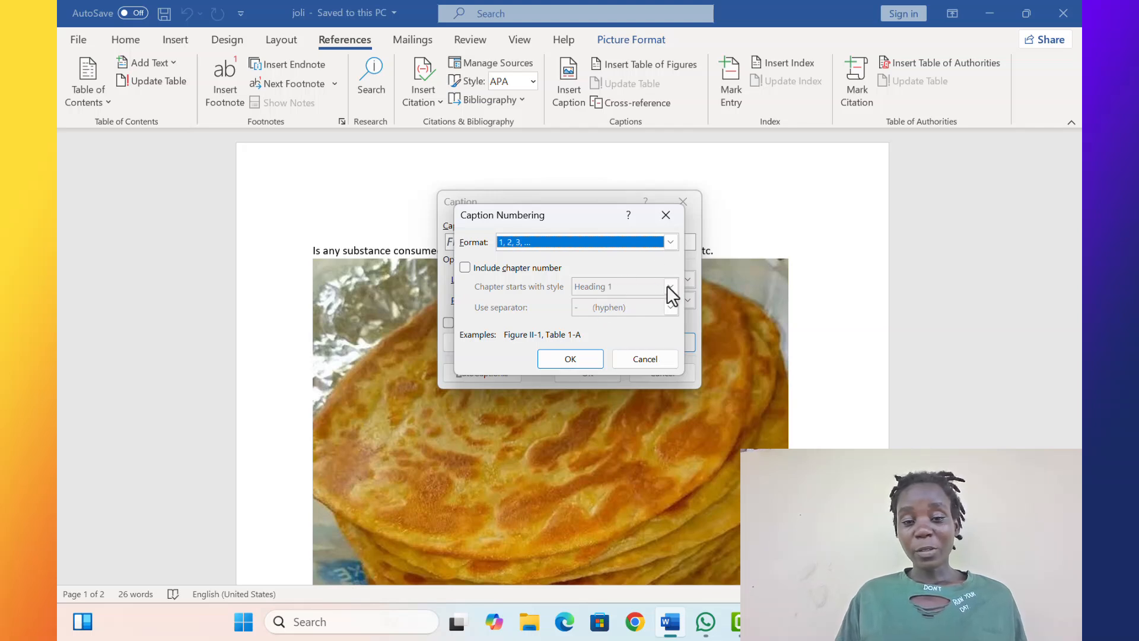
left_click(587, 358)
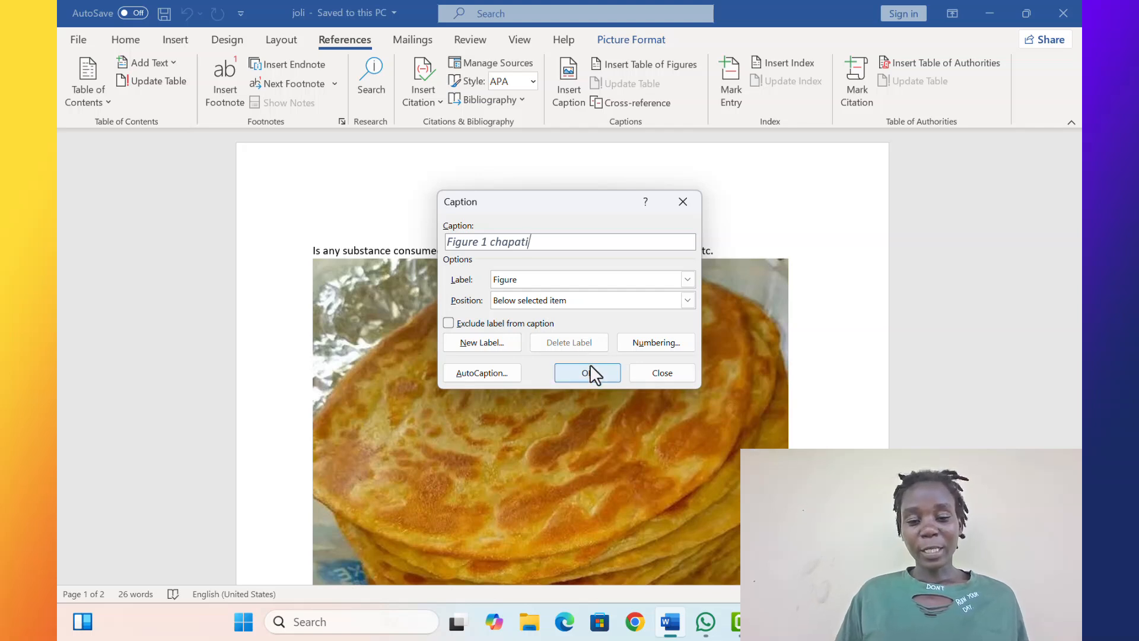
left_click(588, 373)
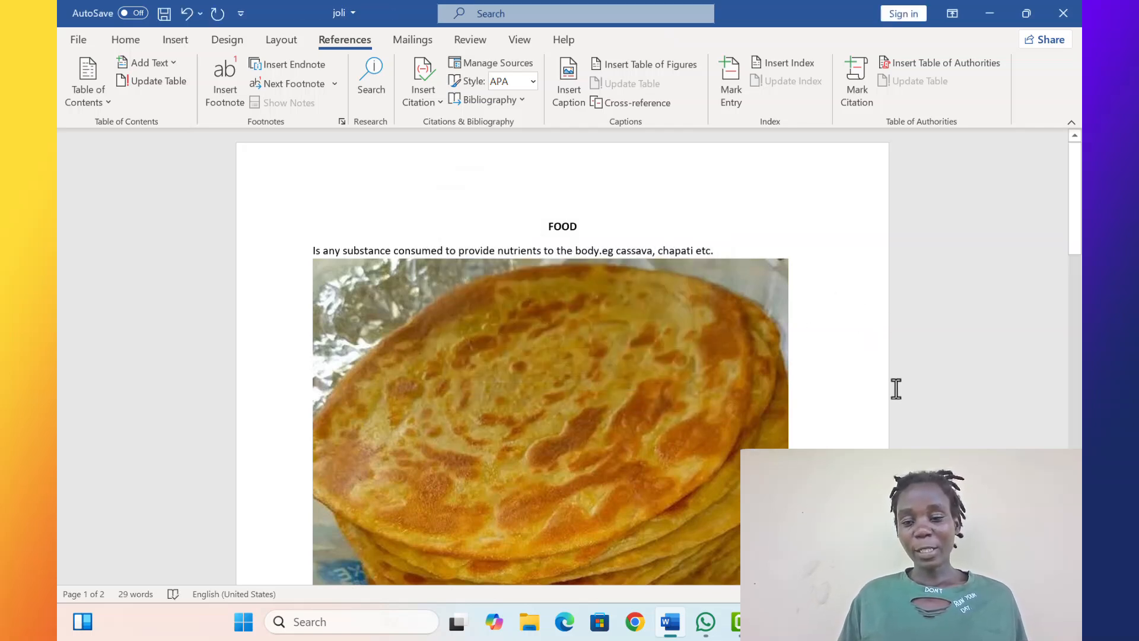
Apply the light blue text effect with a shadow to the "Figure 1 chapati" caption below the picture.
scroll(894, 392, "down", 3)
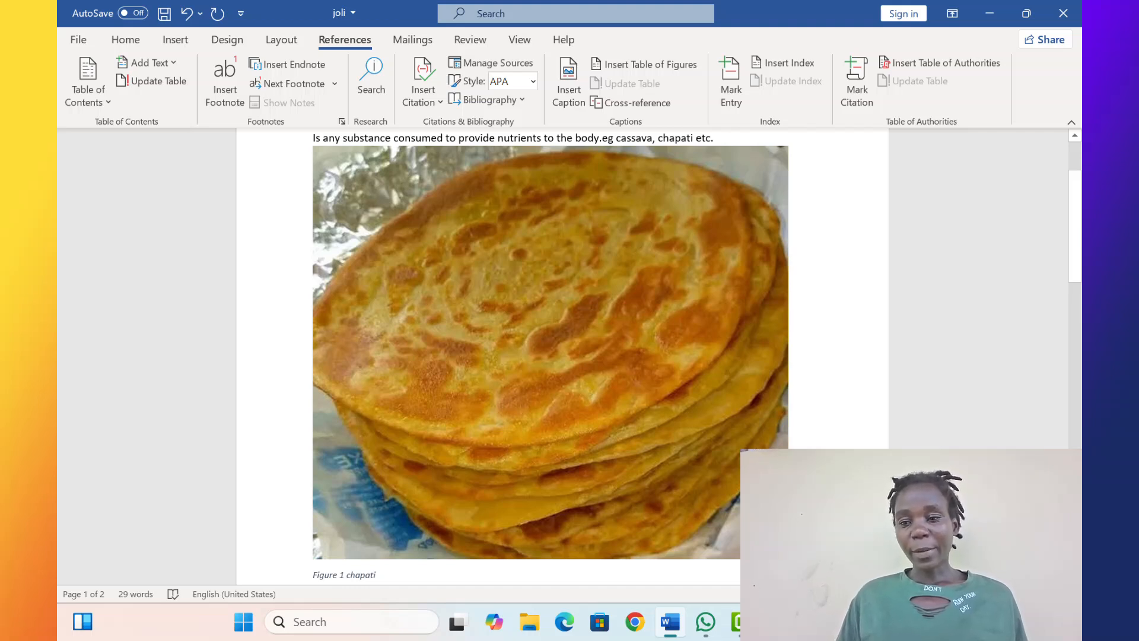
left_click(1072, 404)
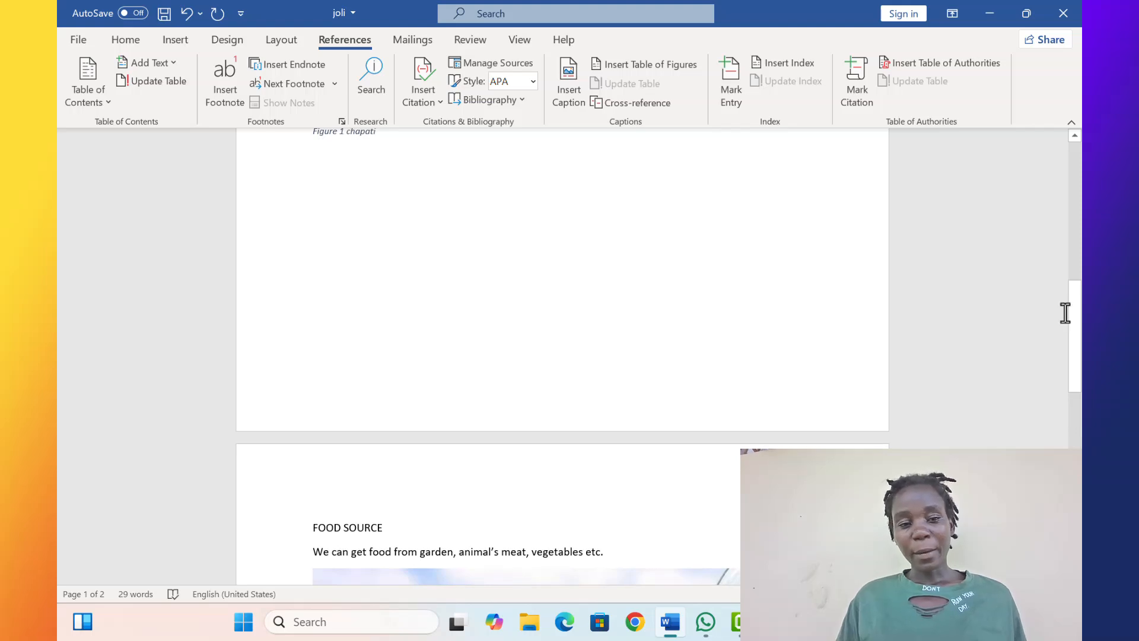
left_click(1073, 246)
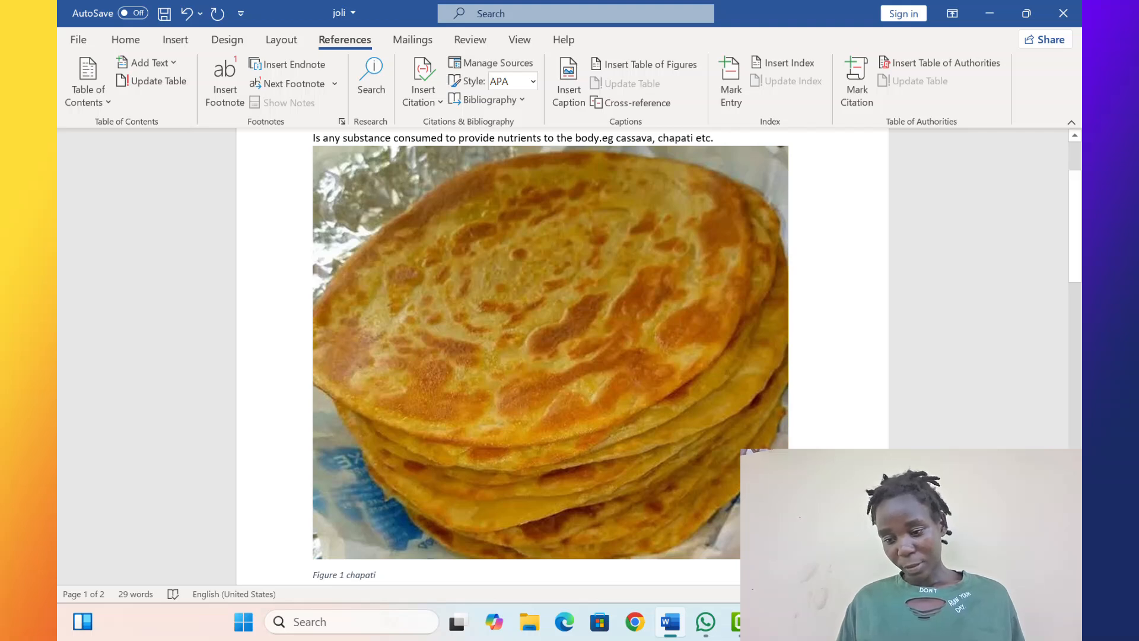
scroll(551, 356, "down", 2)
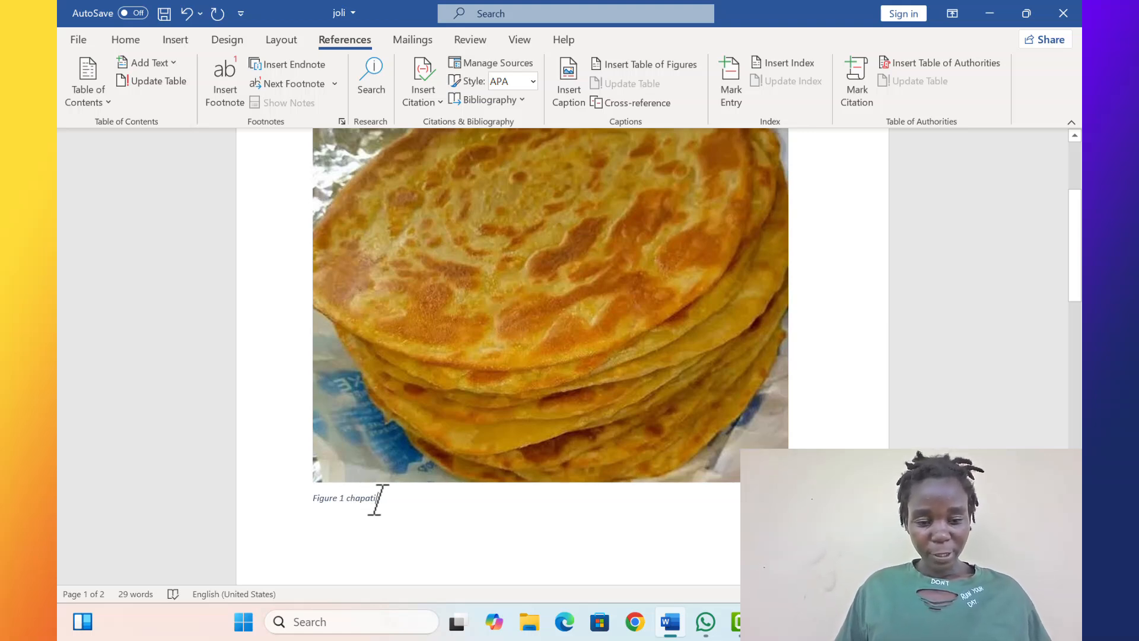
left_click_drag(377, 499, 283, 492)
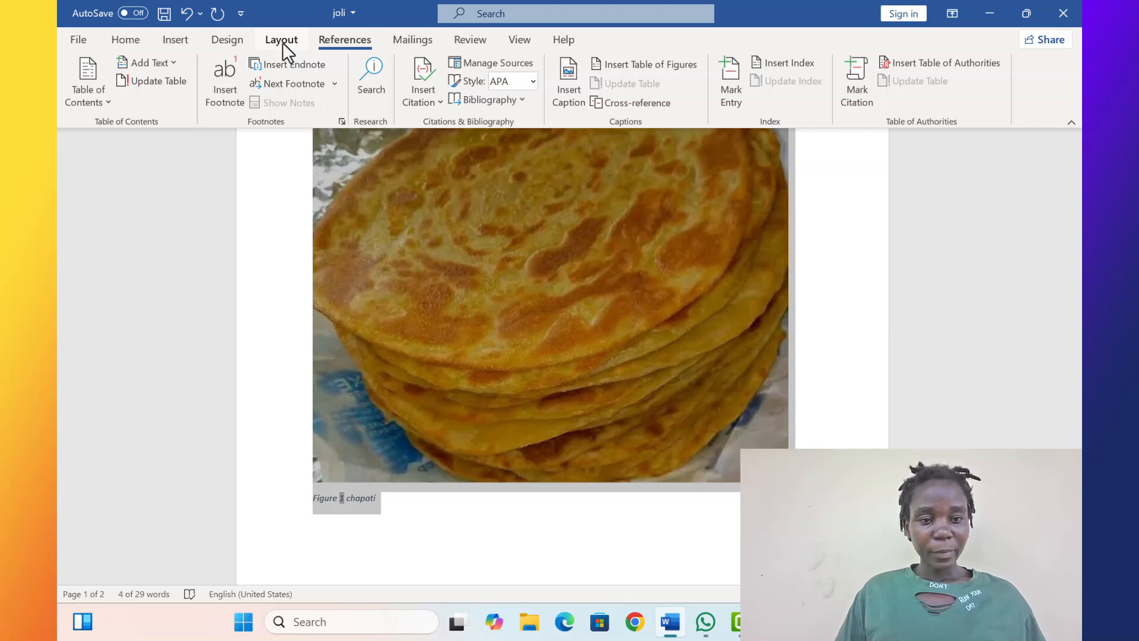
left_click(124, 39)
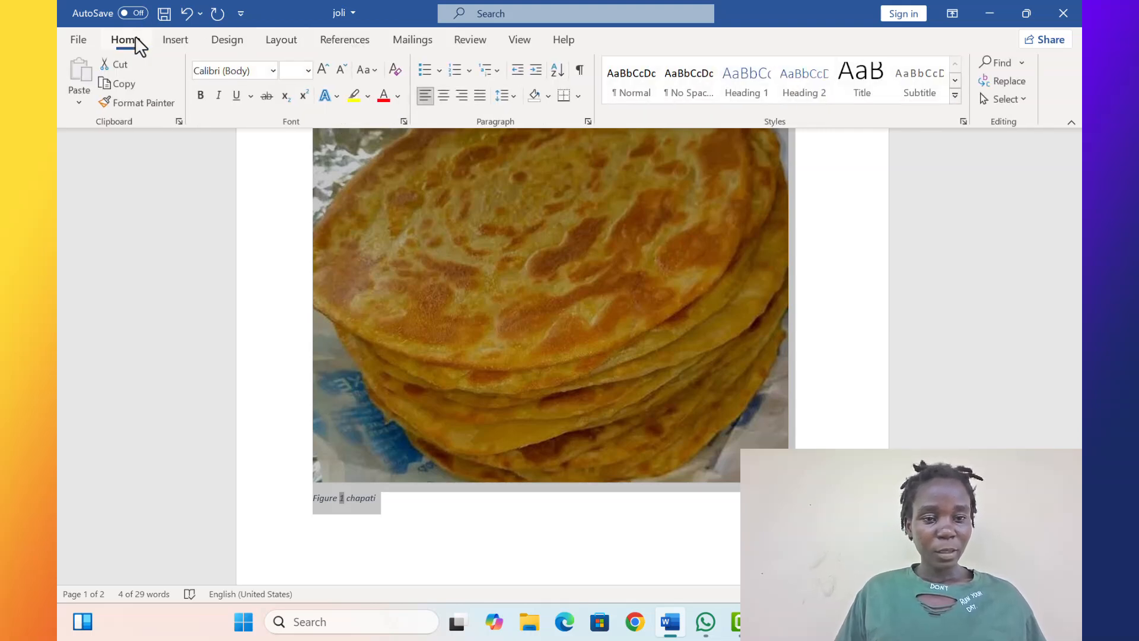
left_click(404, 123)
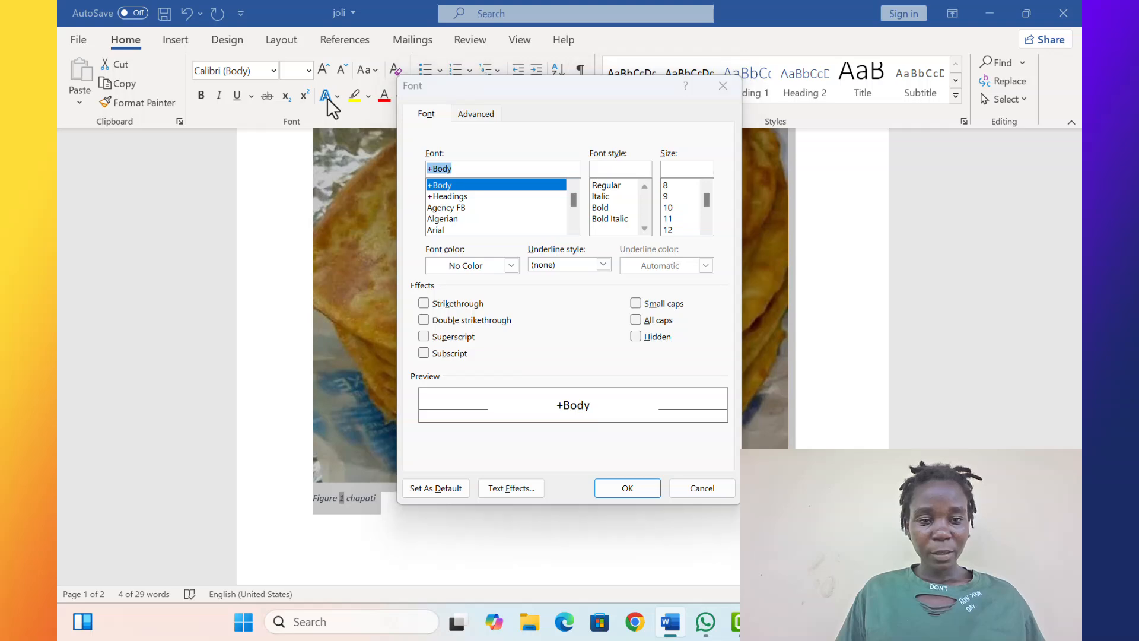
left_click(721, 90)
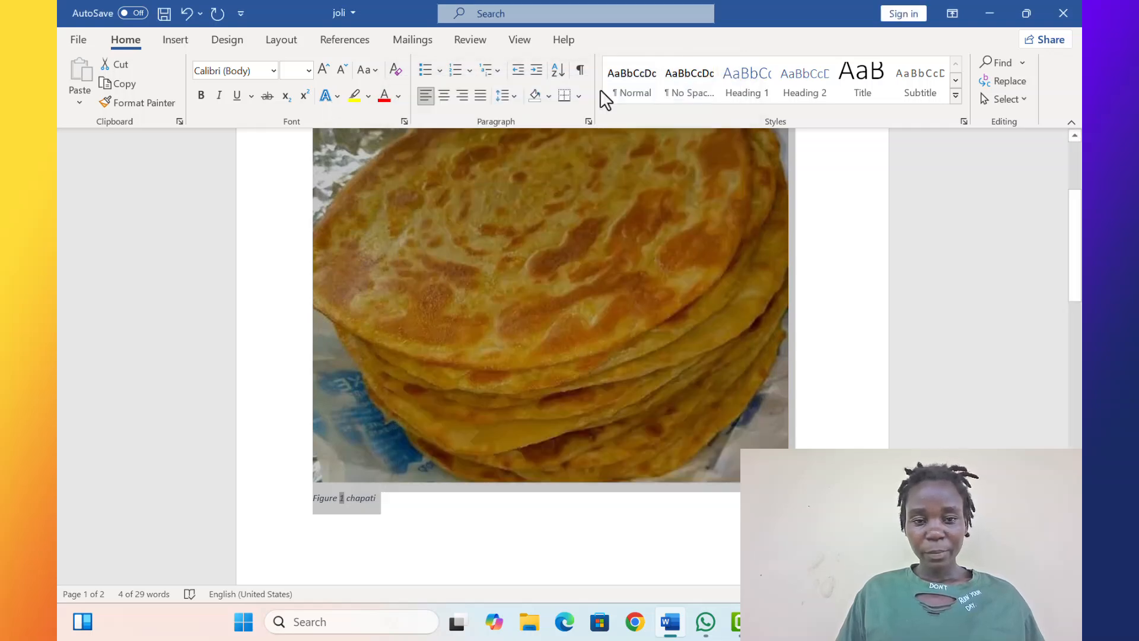
left_click(333, 96)
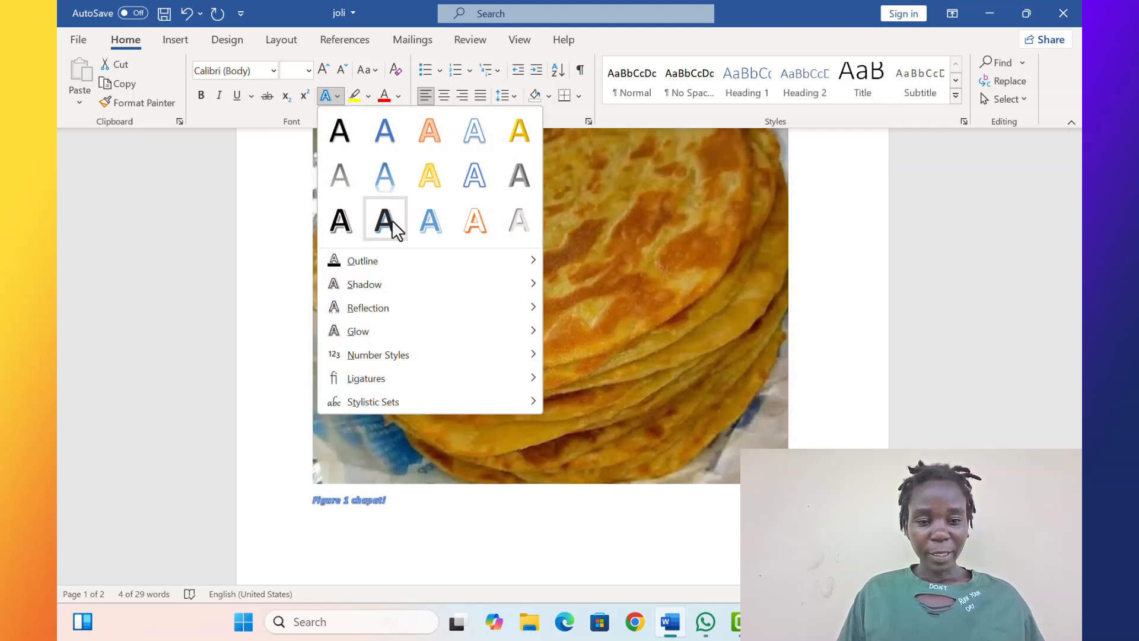
left_click(429, 225)
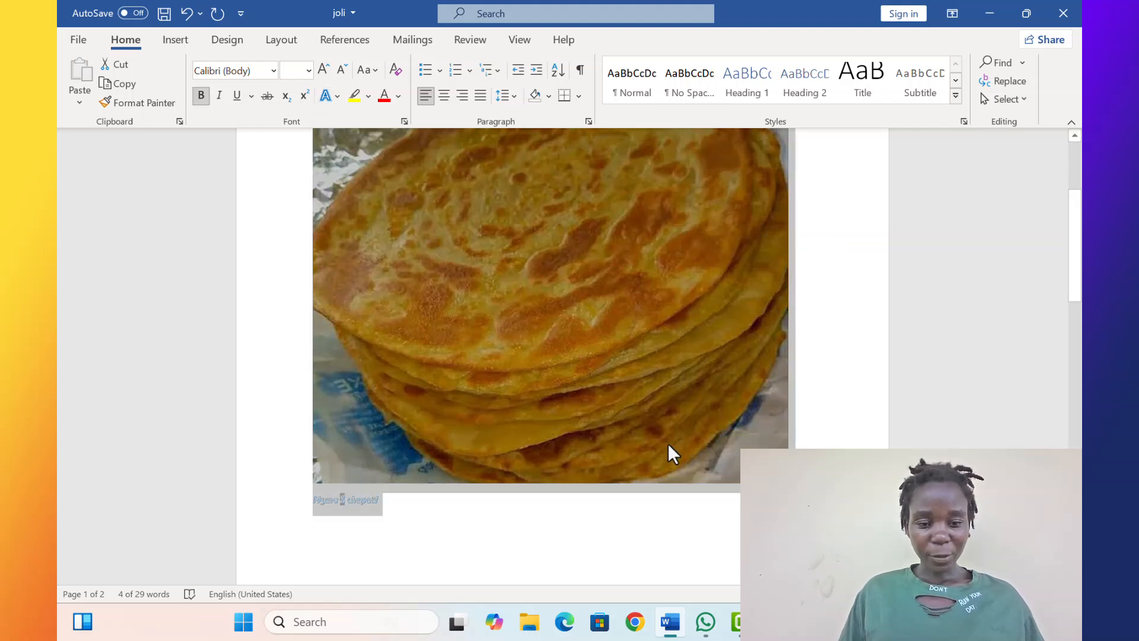
left_click(846, 397)
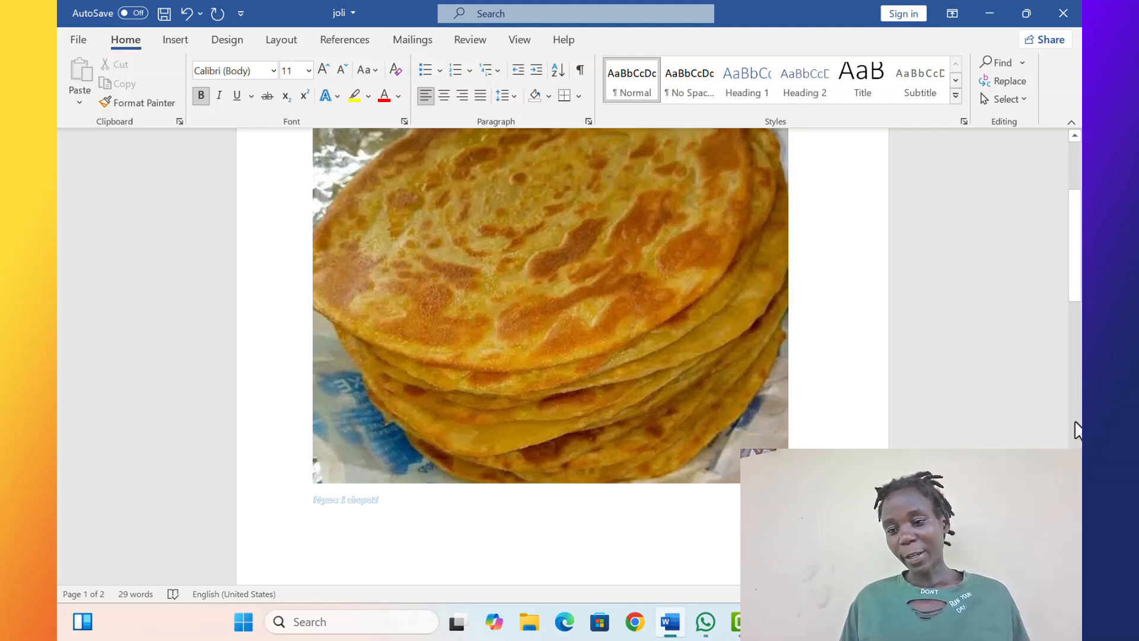
Insert the caption "Figure 2 milk" below the milk picture on page 2, with the label Figure and the position Below selected item.
scroll(1076, 424, "down", 10)
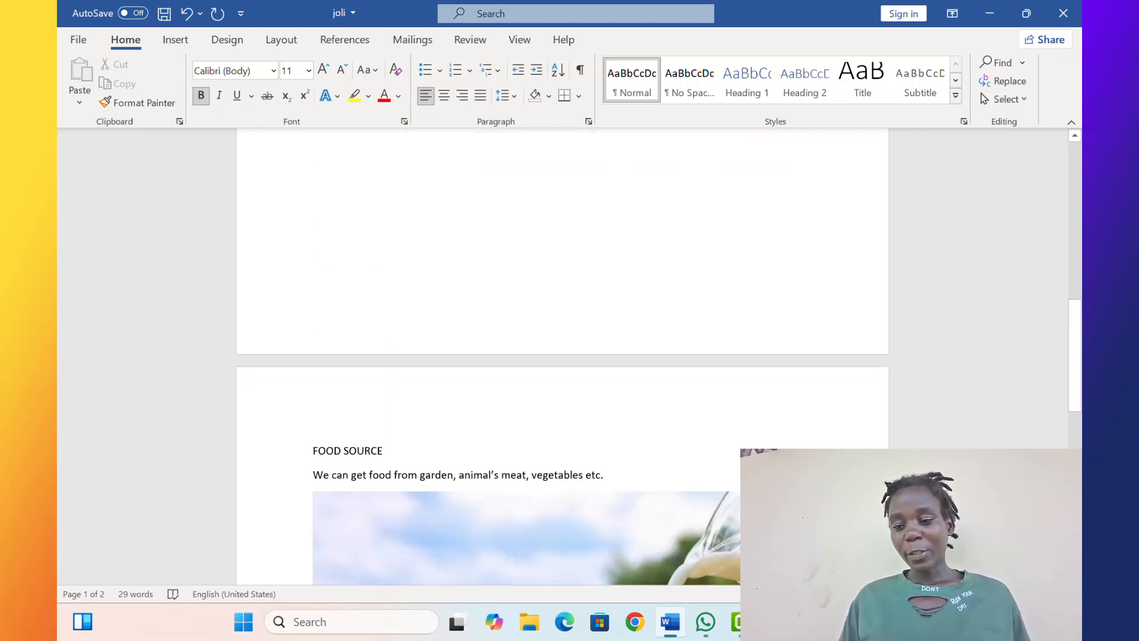
scroll(569, 299, "down", 6)
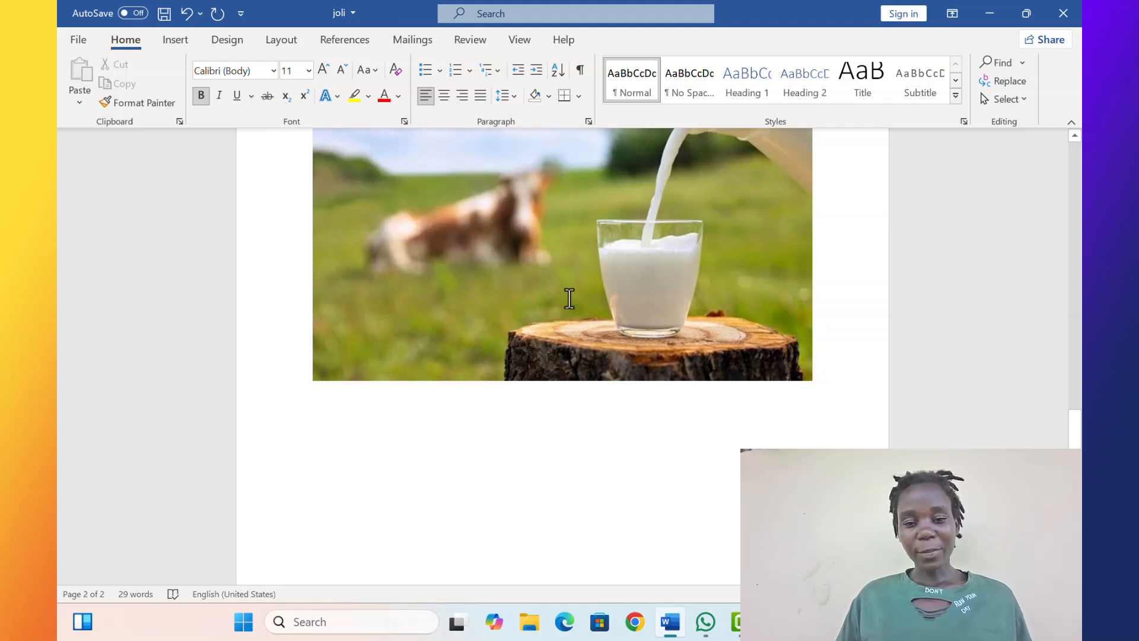
left_click(559, 258)
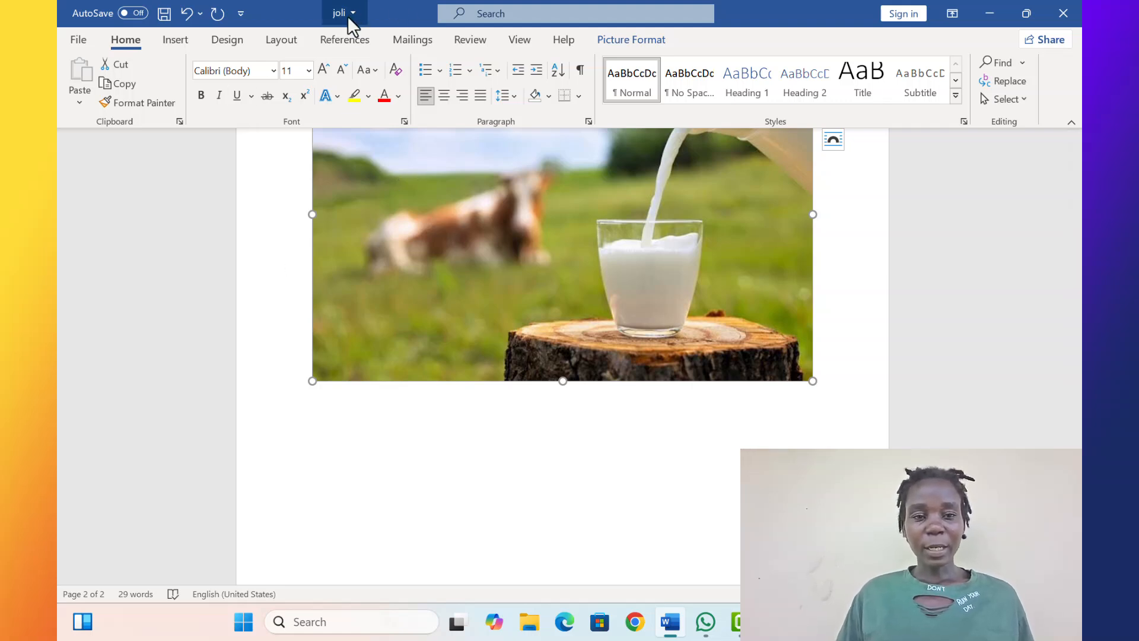
left_click(351, 42)
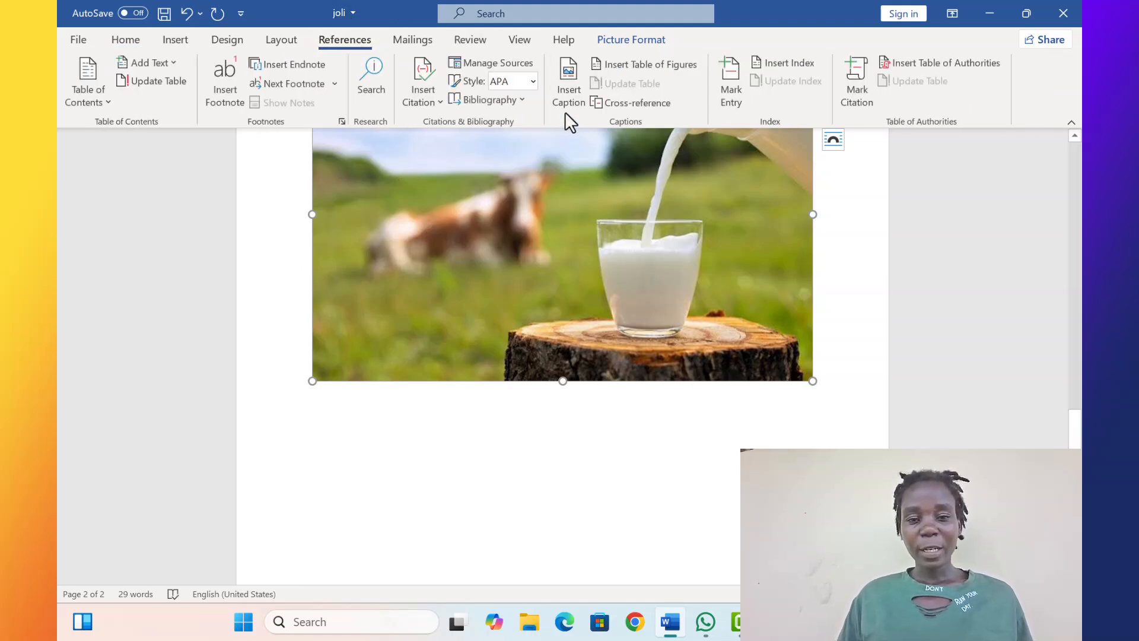
left_click(566, 95)
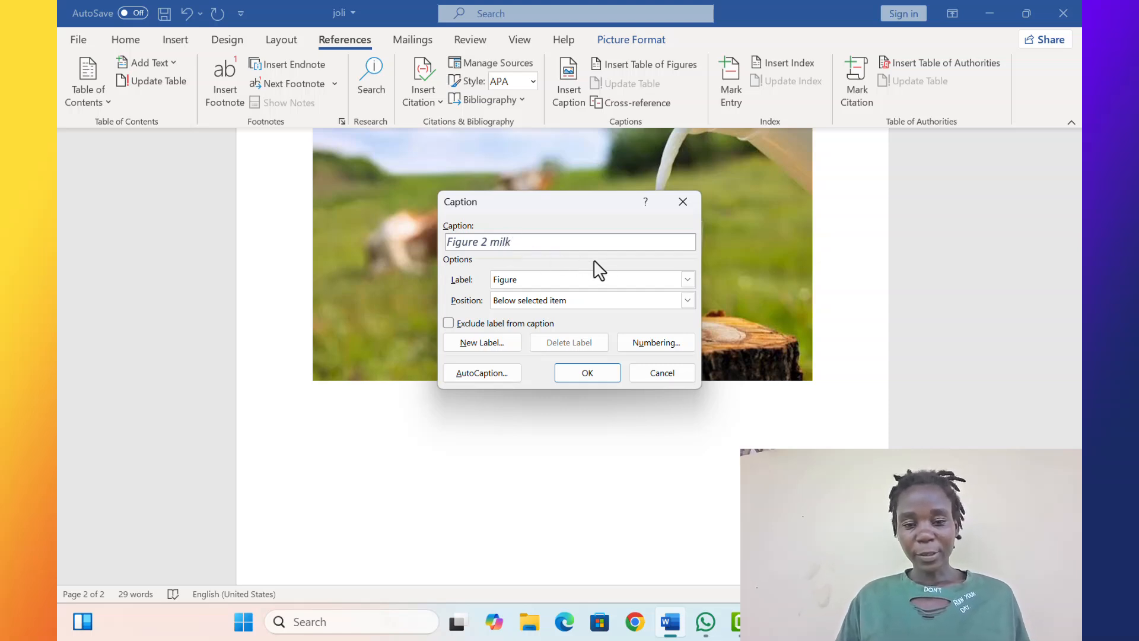
left_click(587, 368)
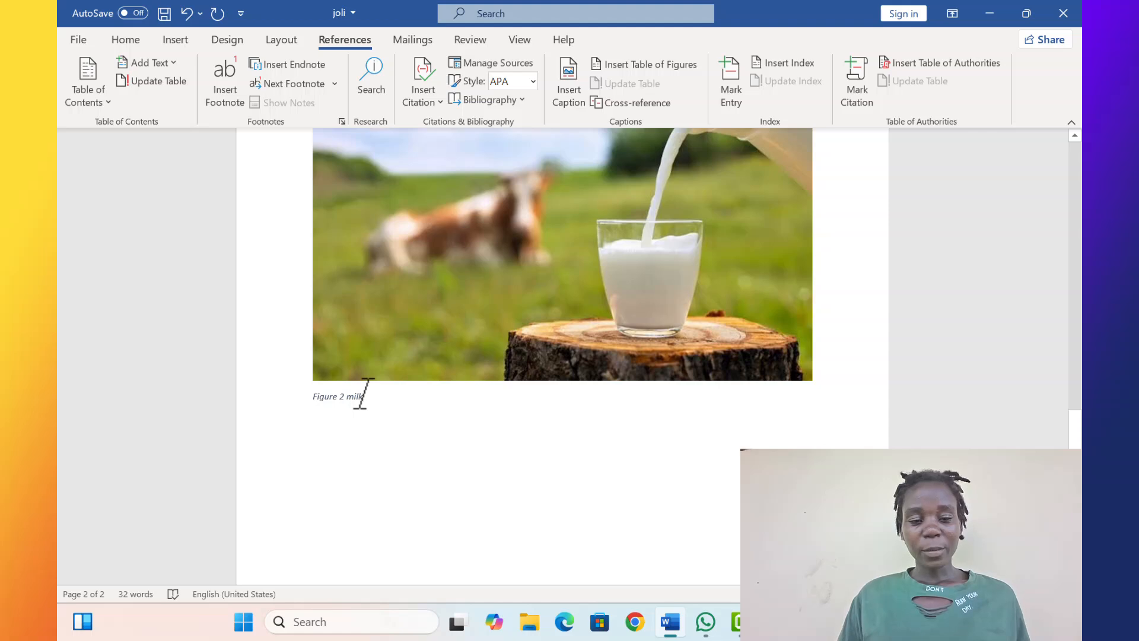
left_click_drag(362, 395, 357, 424)
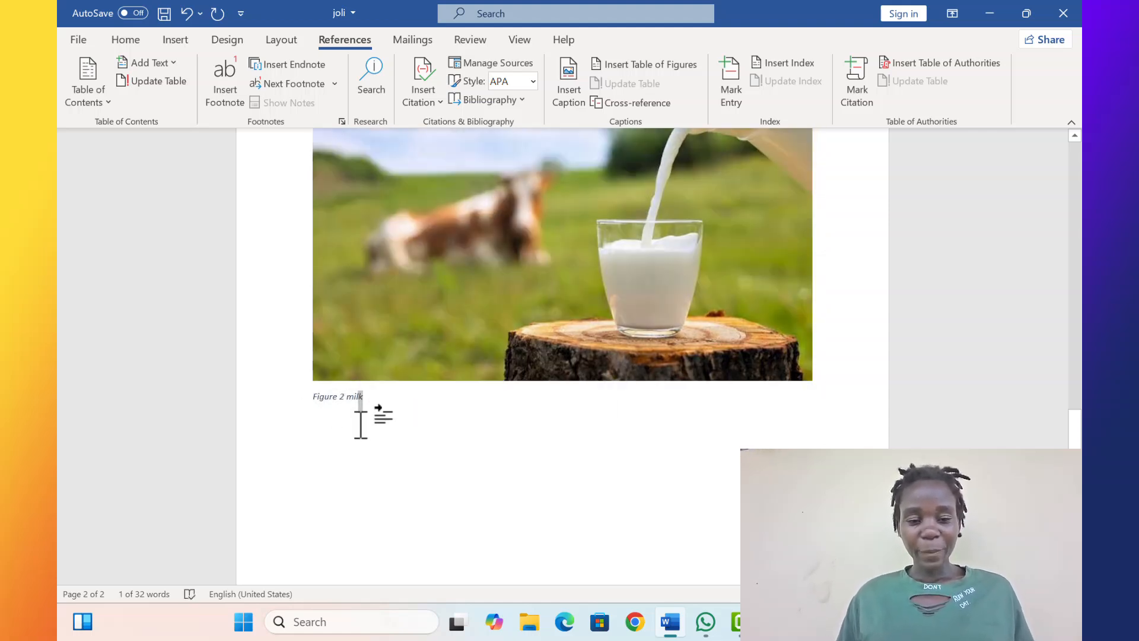
right_click(317, 416)
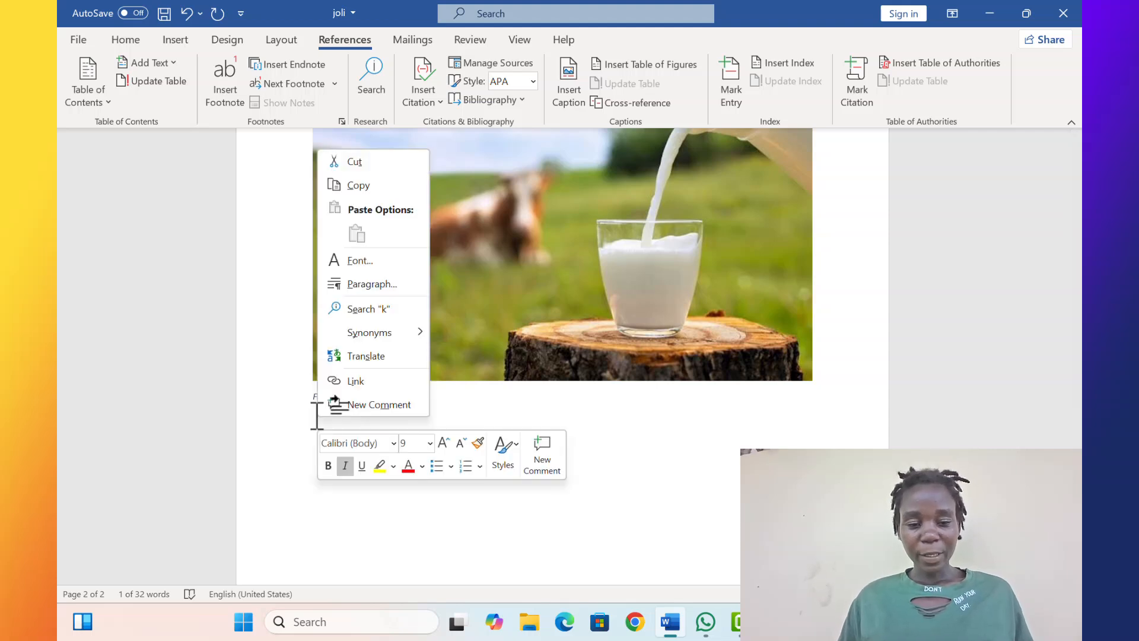
left_click(558, 419)
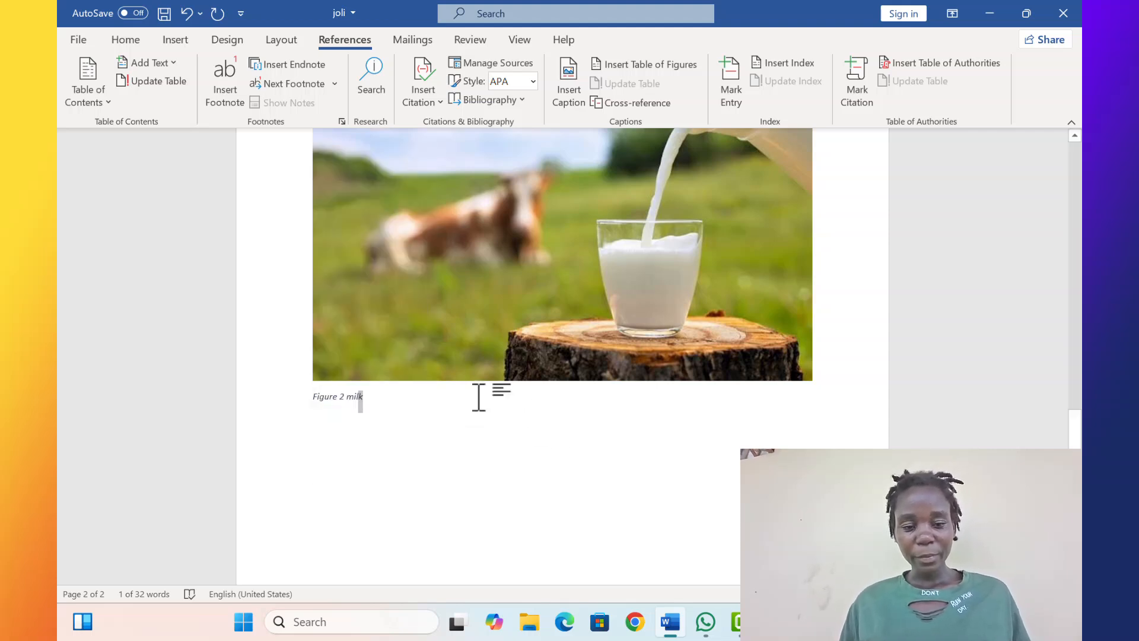
left_click(366, 396)
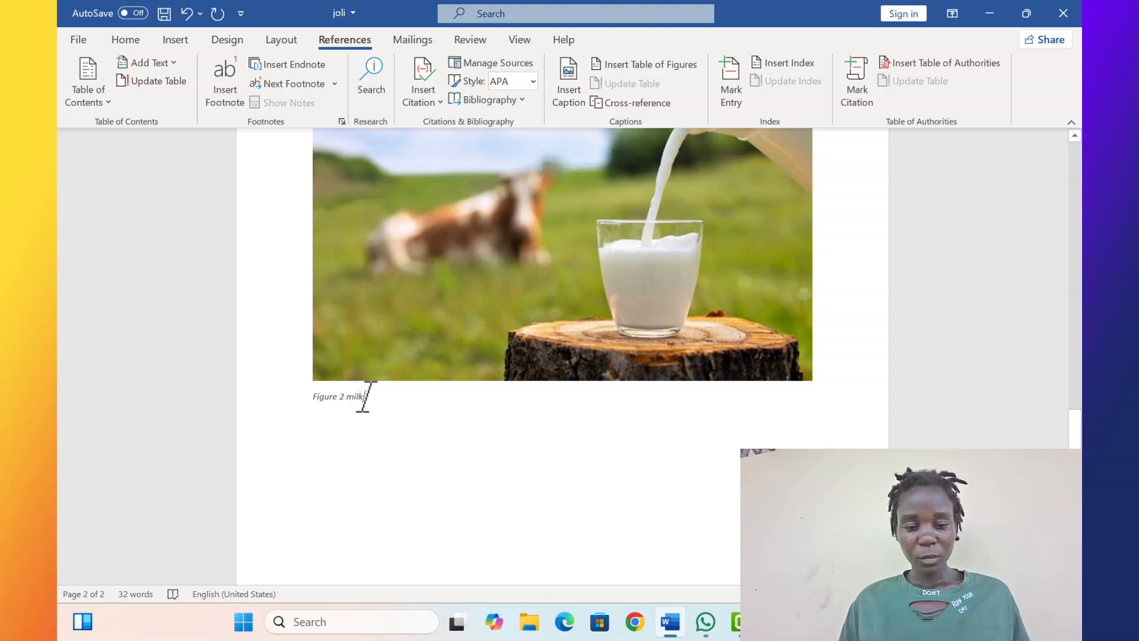
Apply the solid blue text effect with a shadow to the whole "Figure 2 milk" caption.
left_click_drag(366, 396, 247, 409)
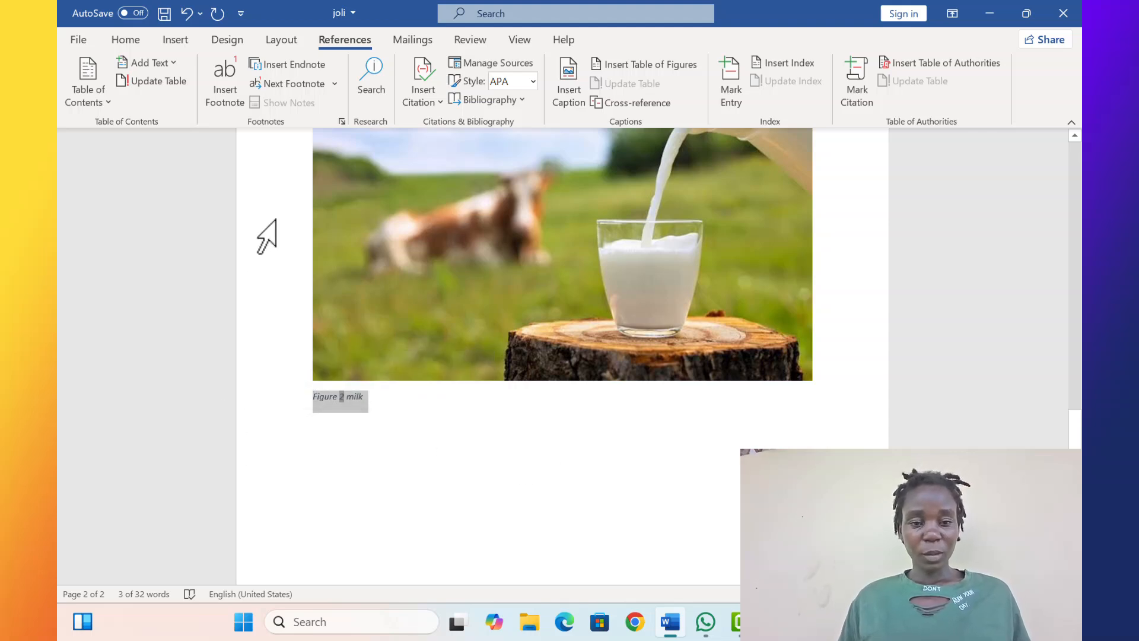
left_click(123, 40)
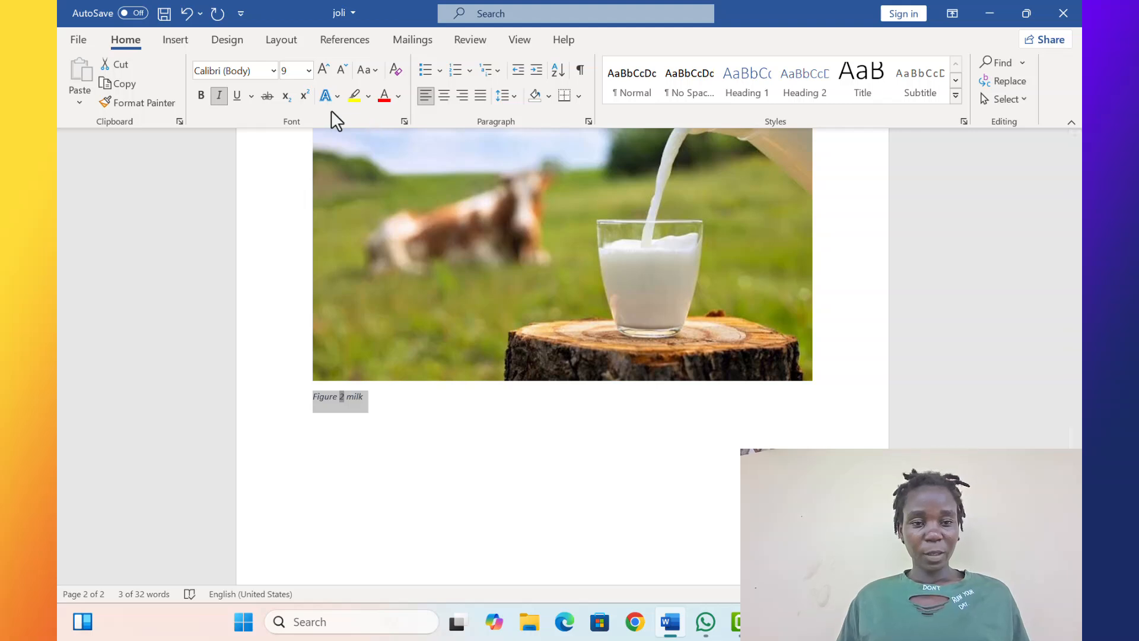
left_click(337, 97)
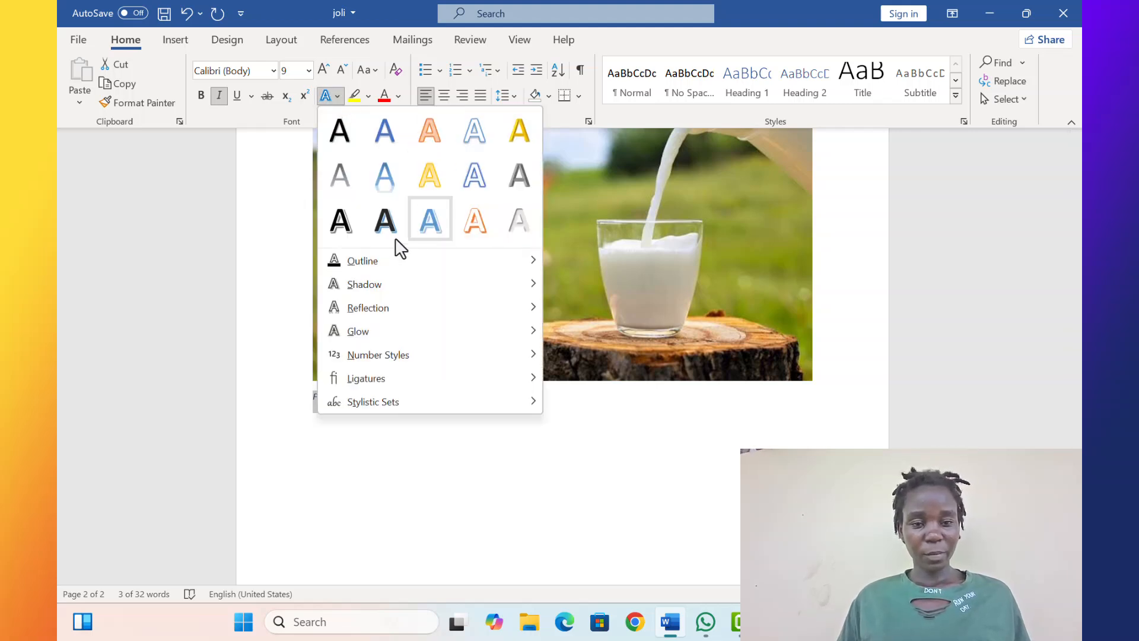
left_click(386, 134)
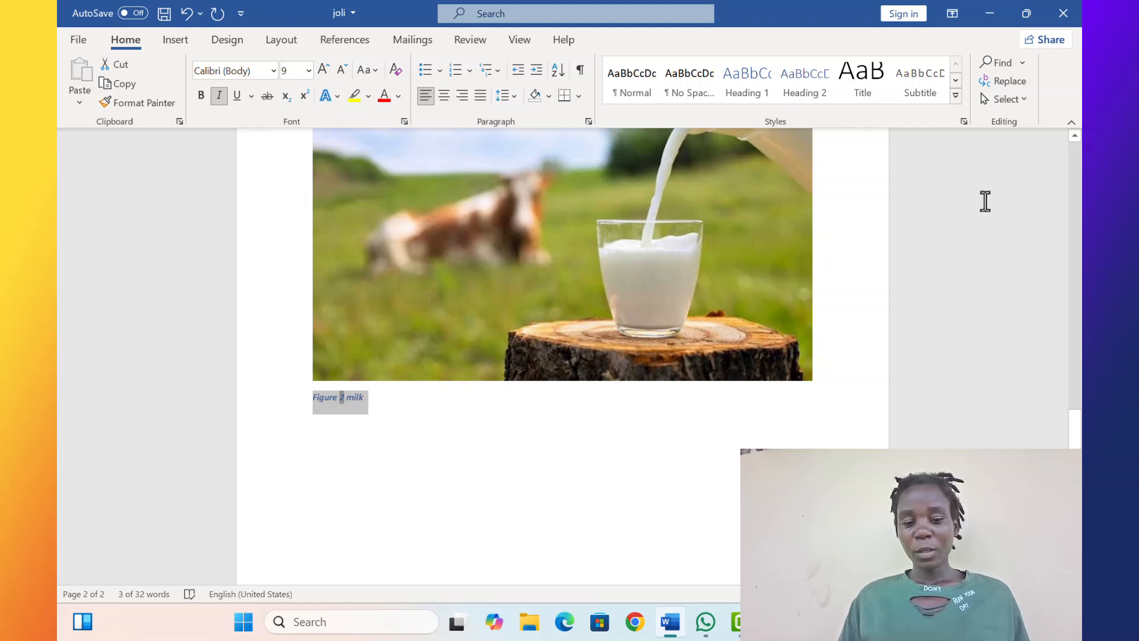
left_click(985, 201)
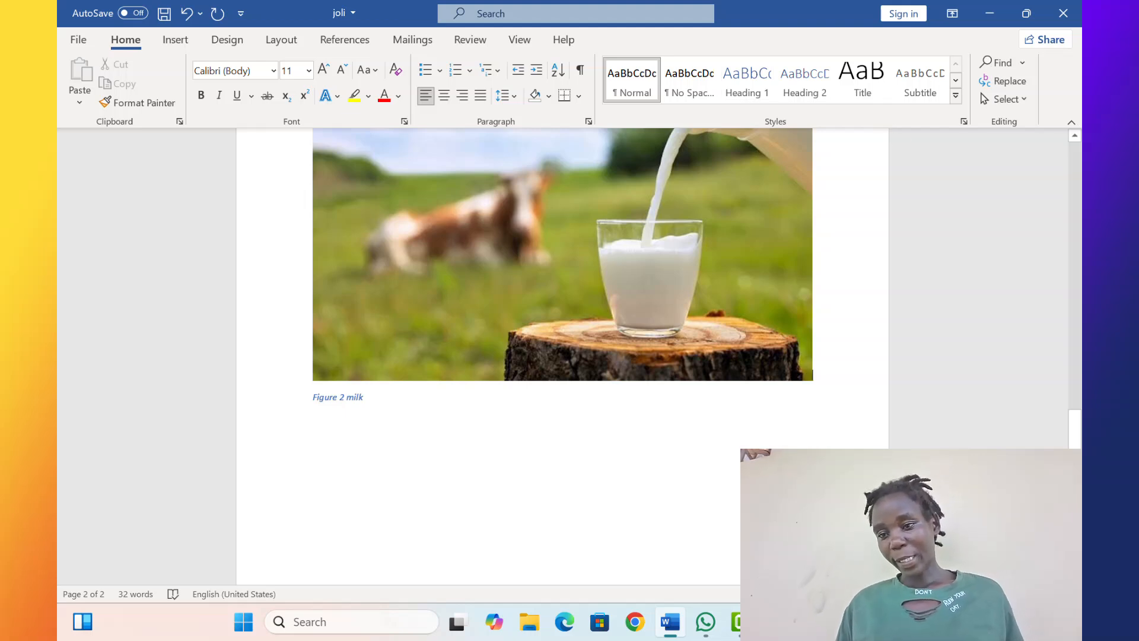
Insert a page break before the FOOD heading at the start of the document.
left_click(1074, 137)
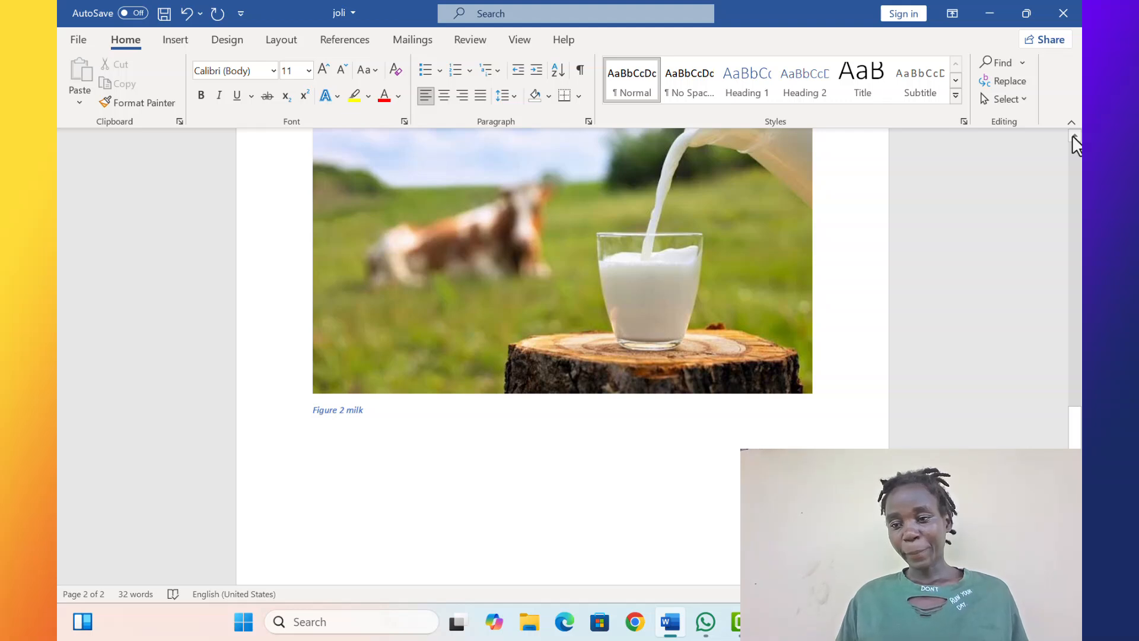
scroll(1072, 136, "up", 5)
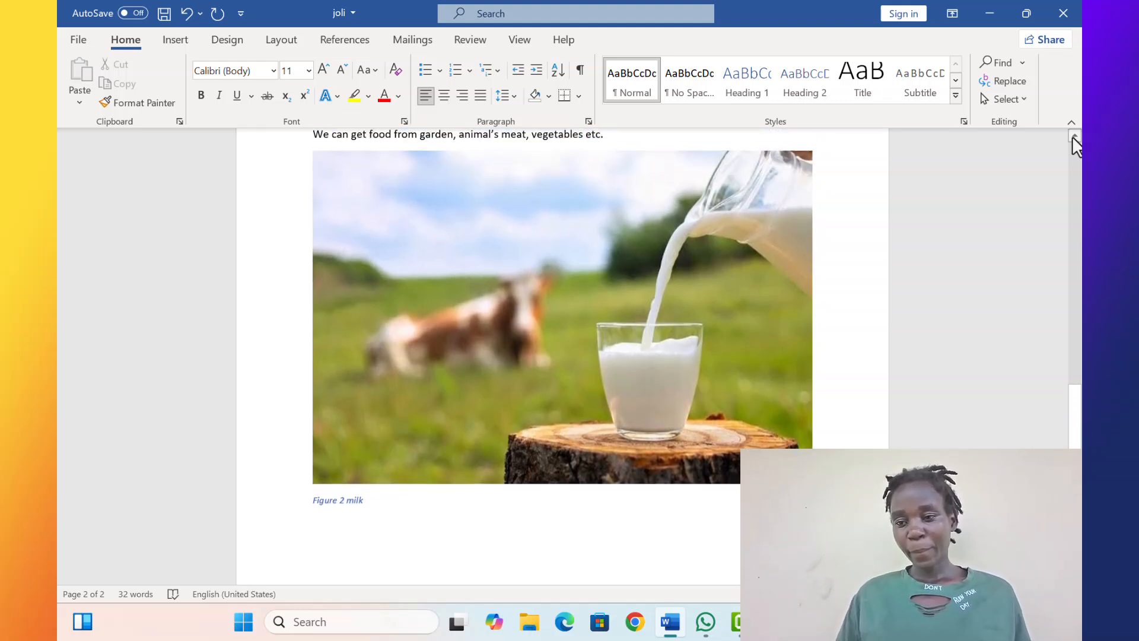
scroll(1073, 137, "up", 10)
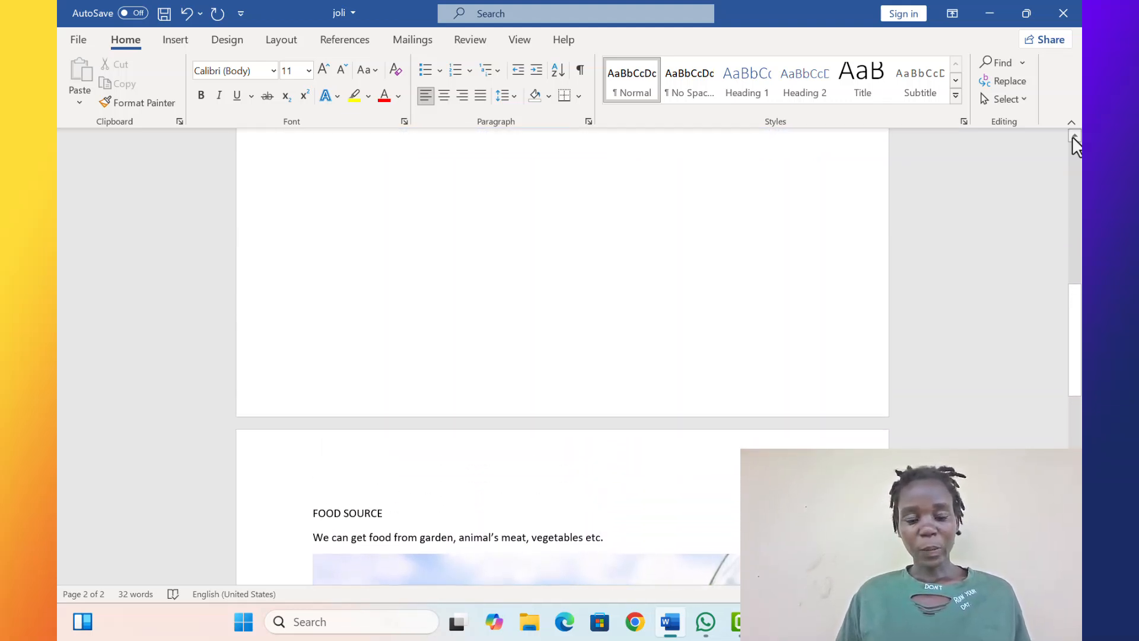
scroll(1073, 136, "up", 10)
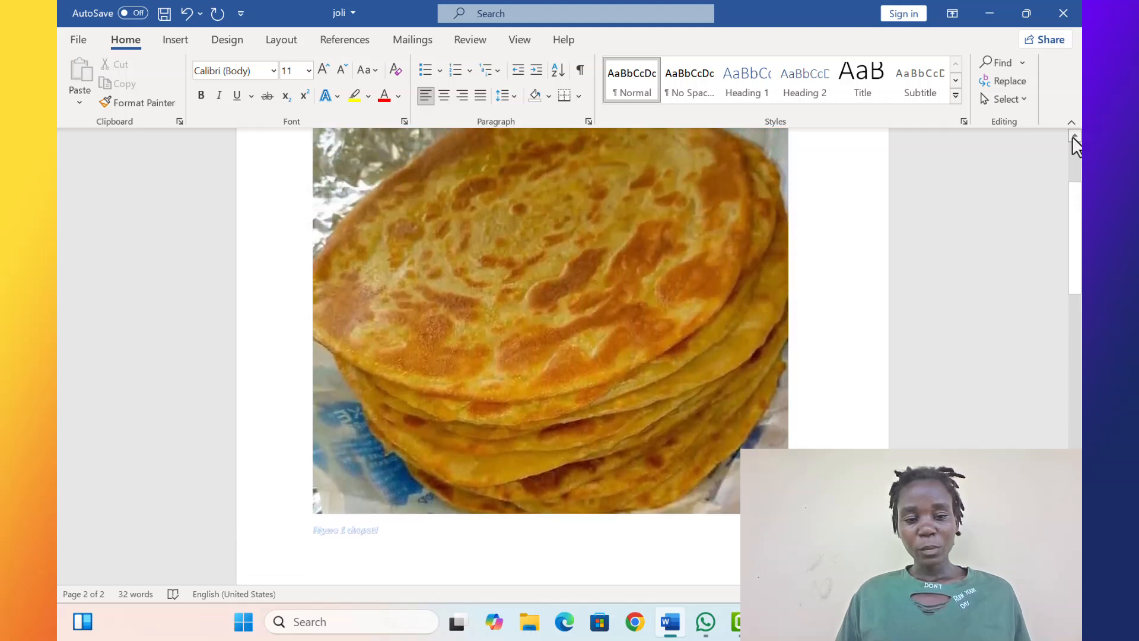
scroll(1073, 136, "up", 2)
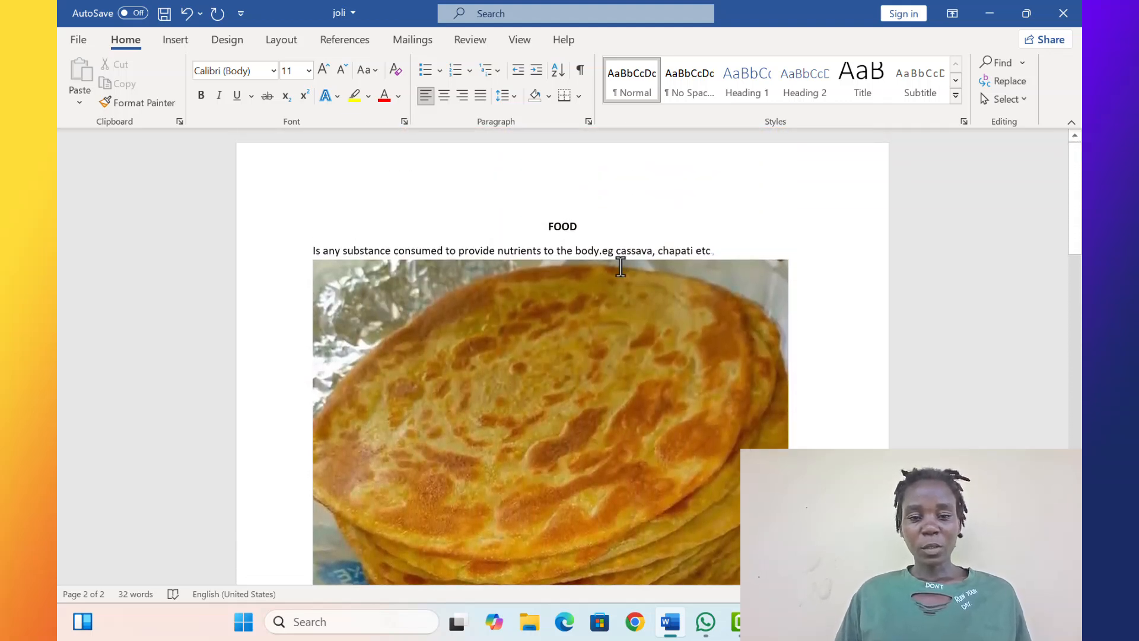
left_click(547, 227)
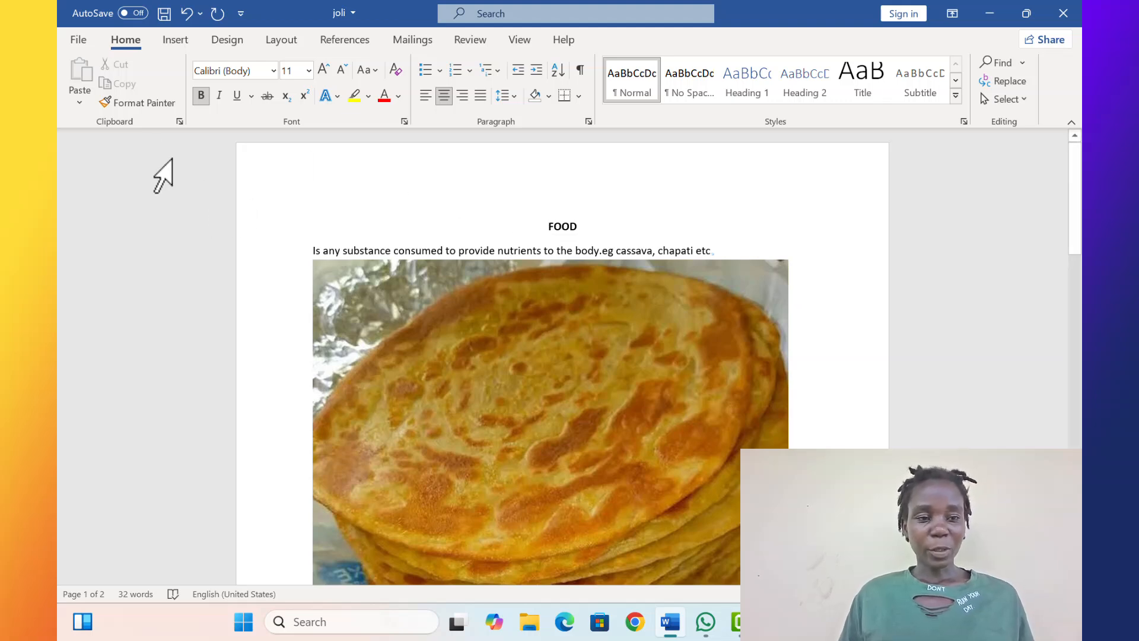
left_click(174, 38)
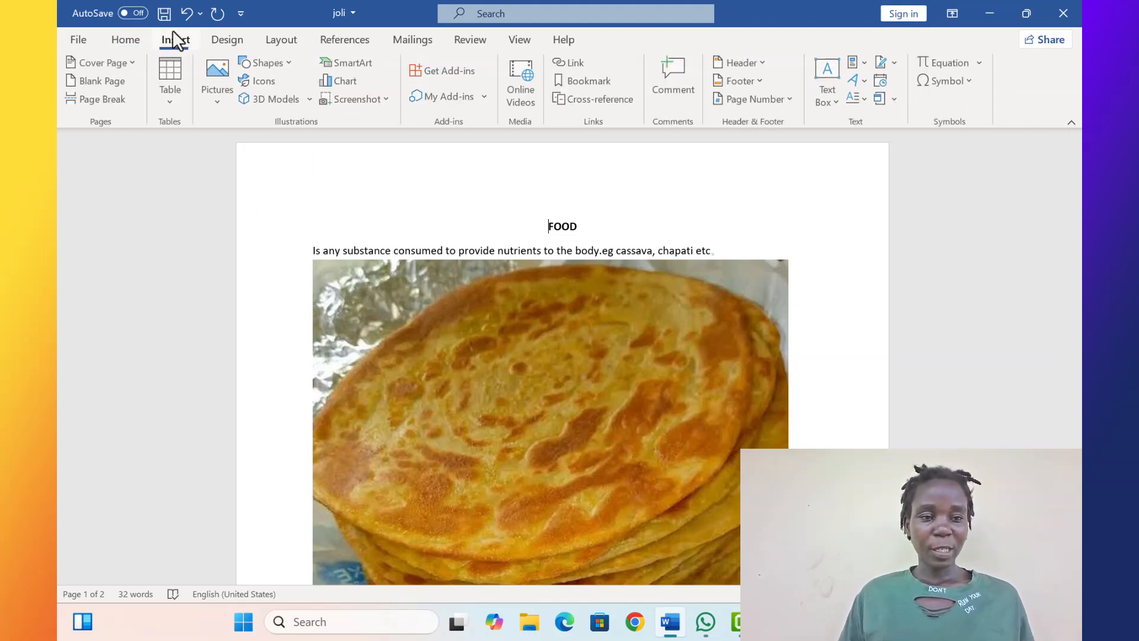
left_click(119, 97)
left_click(119, 98)
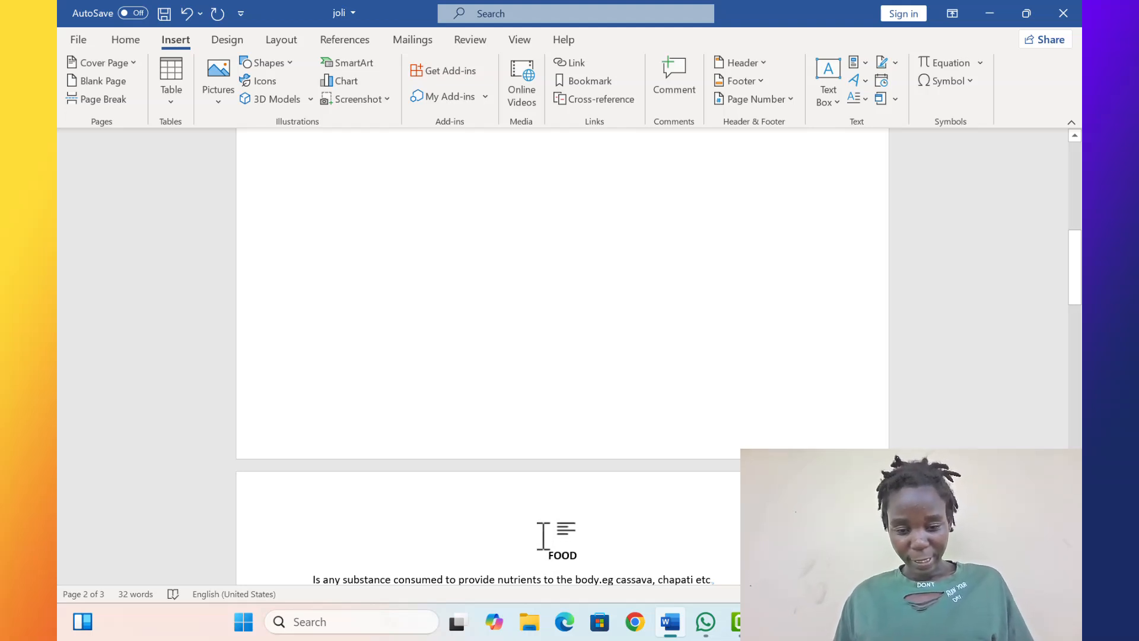
Start a table of figures from the blank first page of the document.
right_click(437, 272)
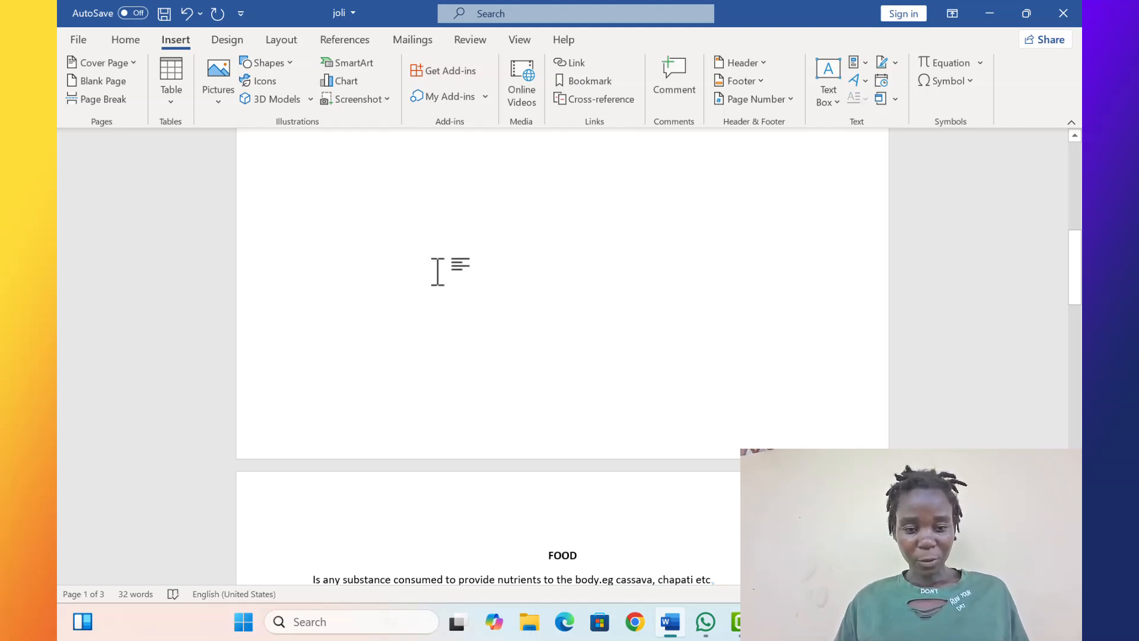
scroll(437, 272, "up", 5)
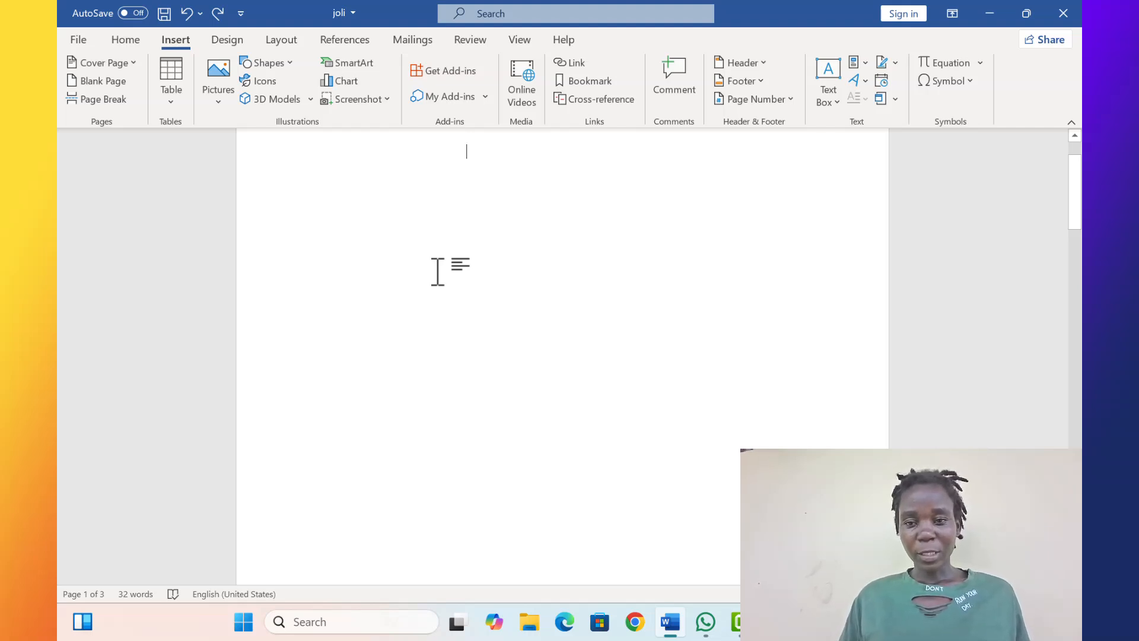
left_click(345, 39)
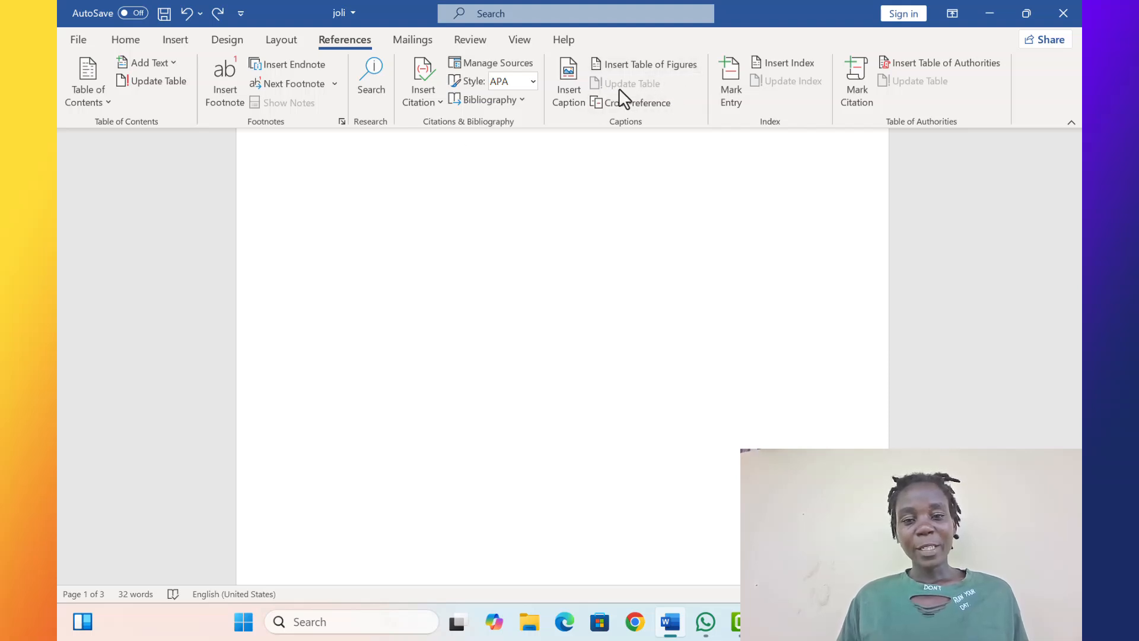
left_click(669, 63)
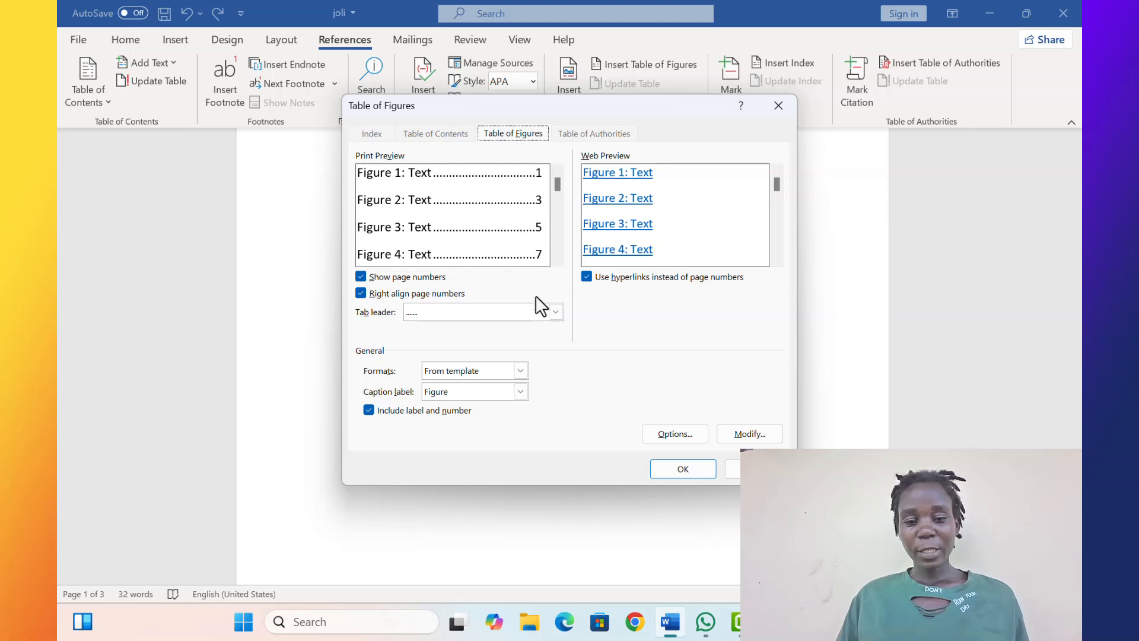
Keep the dotted tab leader, the From template format and the Figure caption label, and insert the table of figures.
left_click(554, 313)
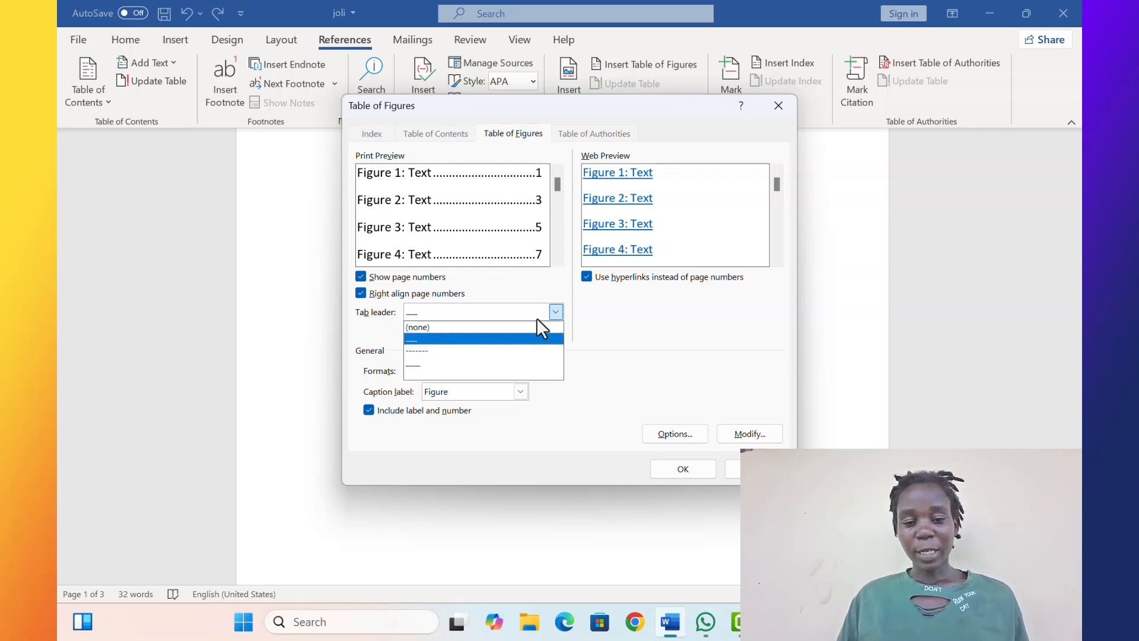
left_click(422, 313)
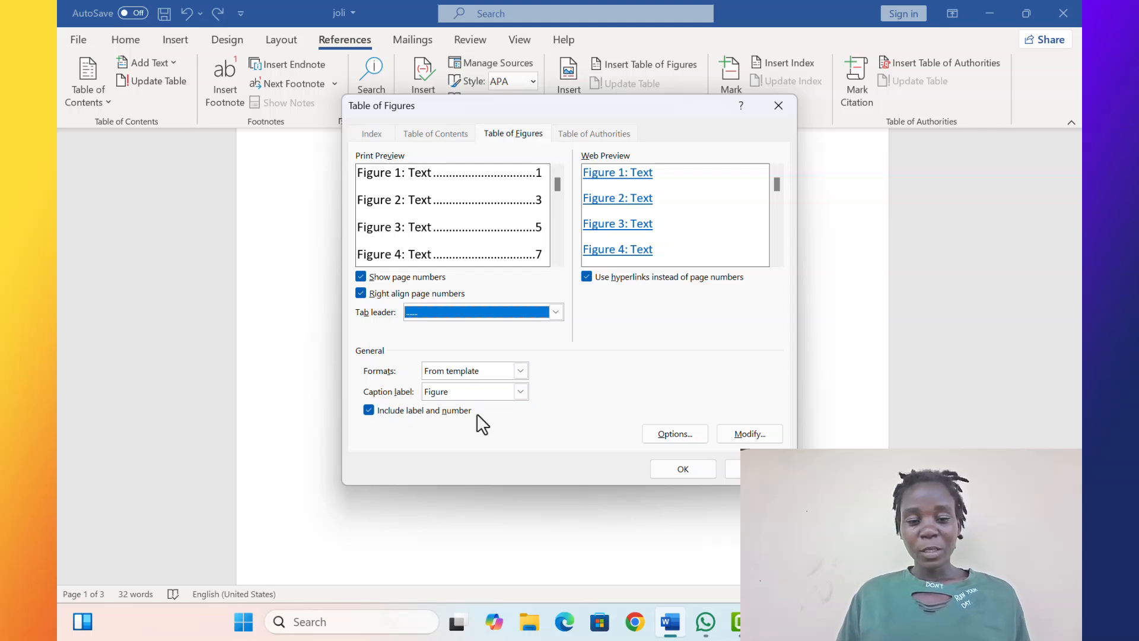
left_click(526, 371)
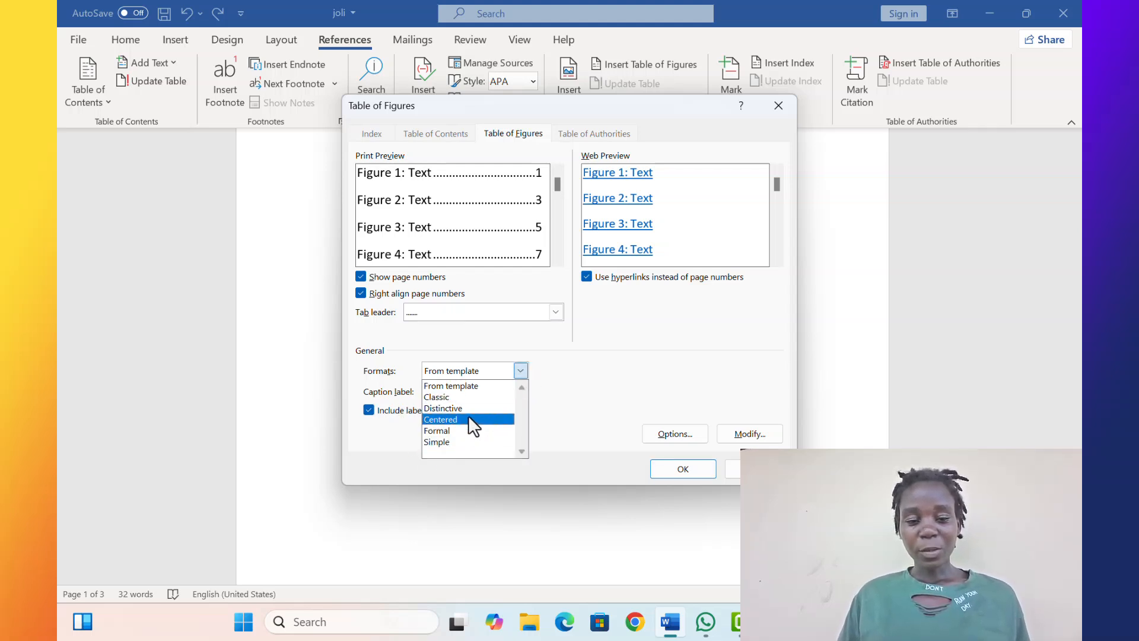
left_click(569, 369)
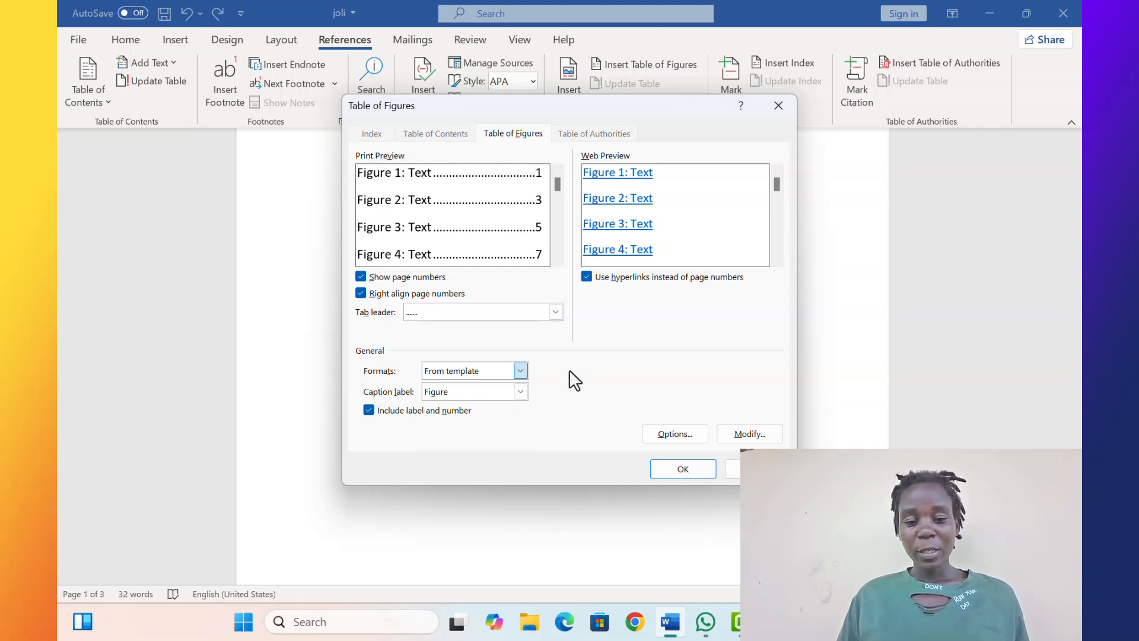
left_click(519, 390)
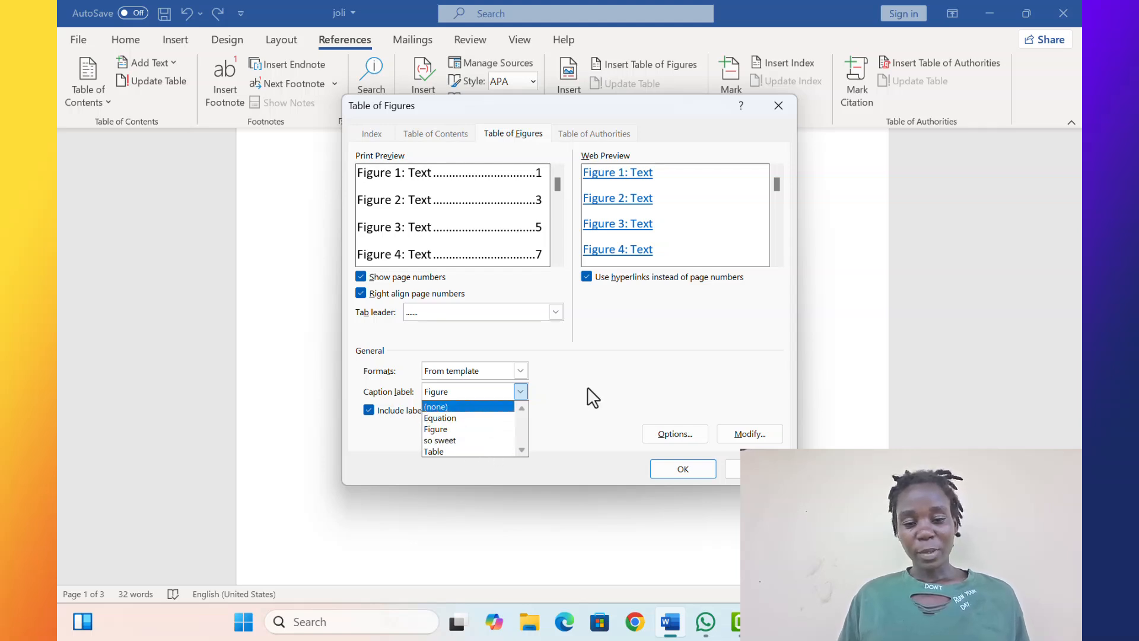
left_click(568, 376)
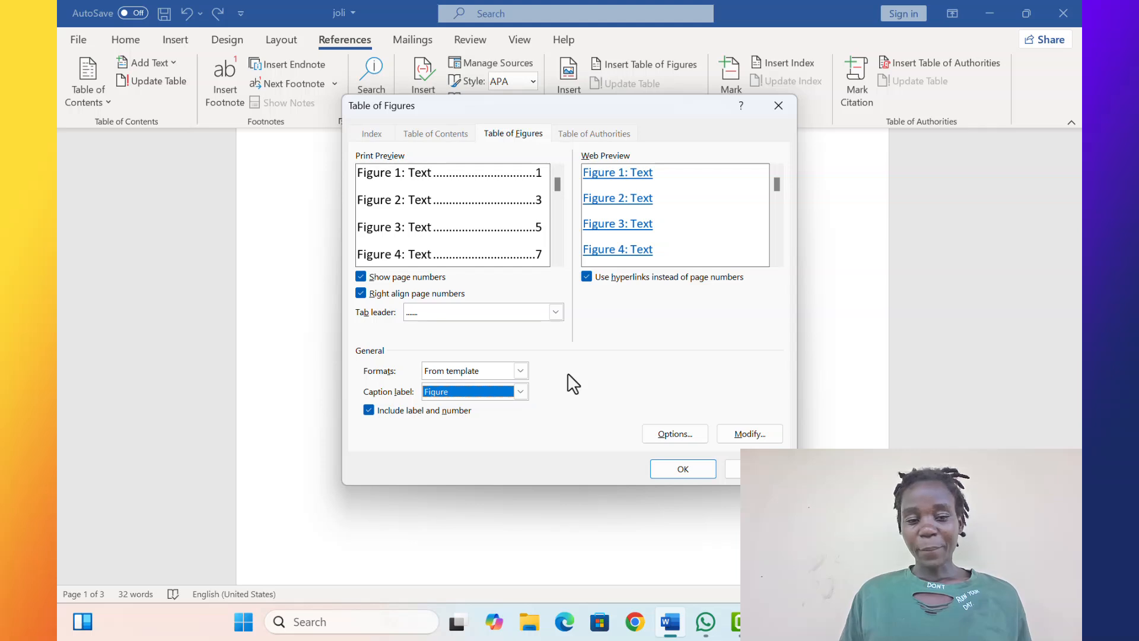
left_click(683, 468)
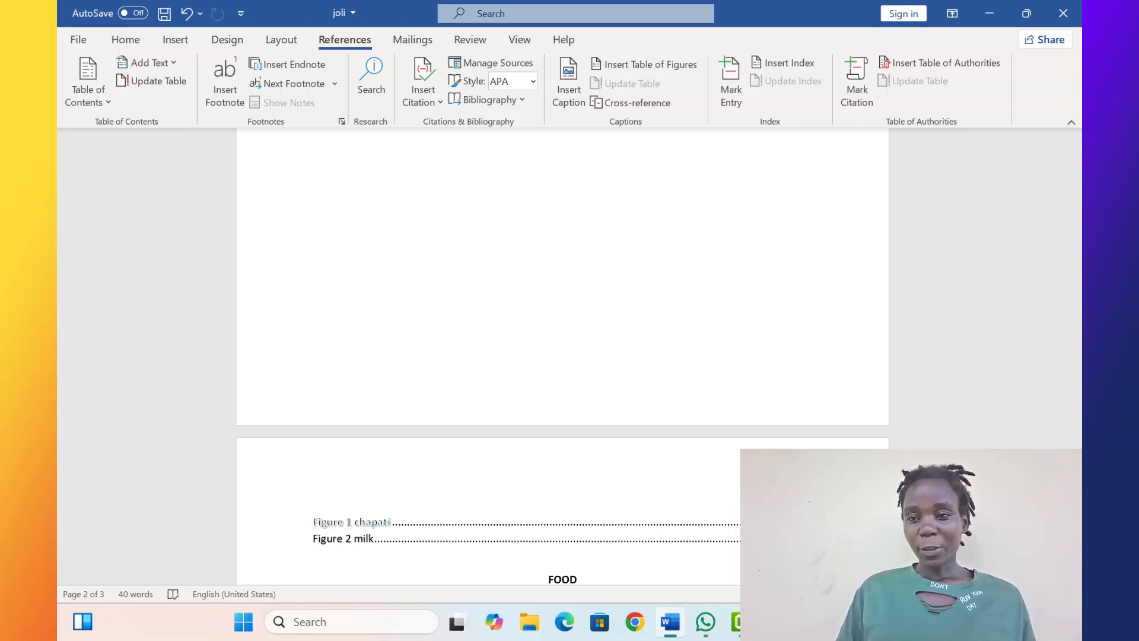
mouse_move(739, 622)
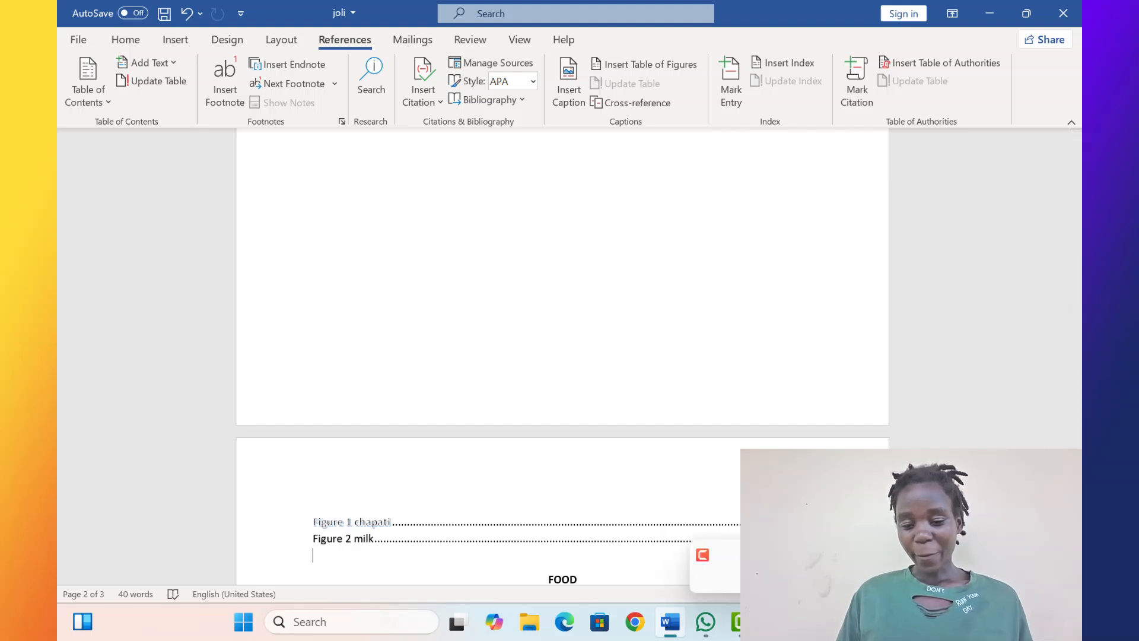
left_click(739, 621)
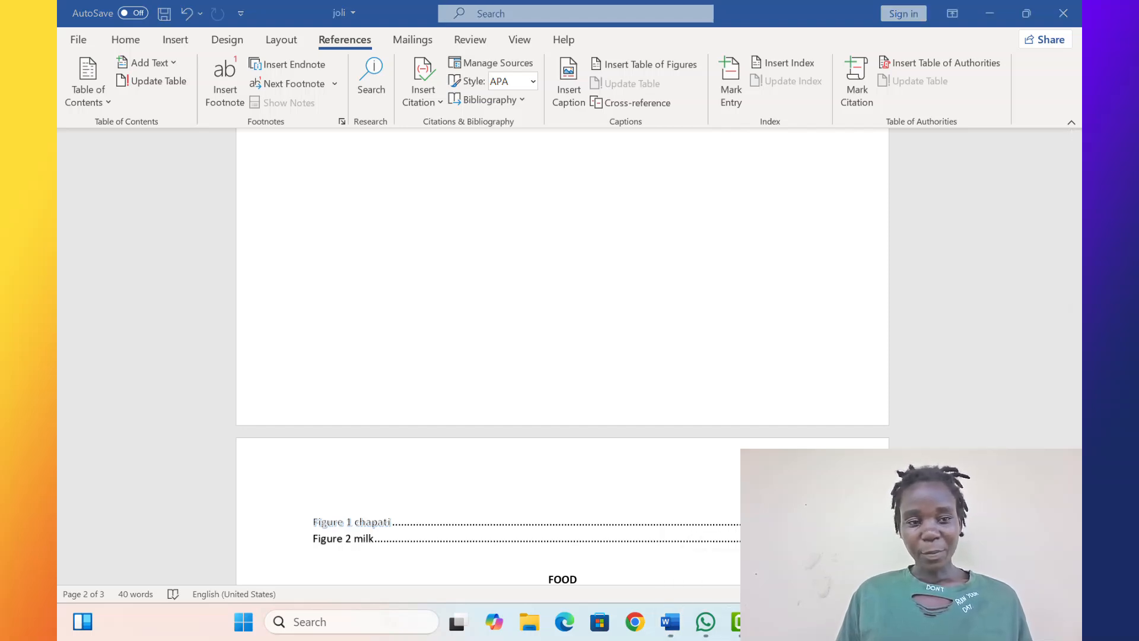